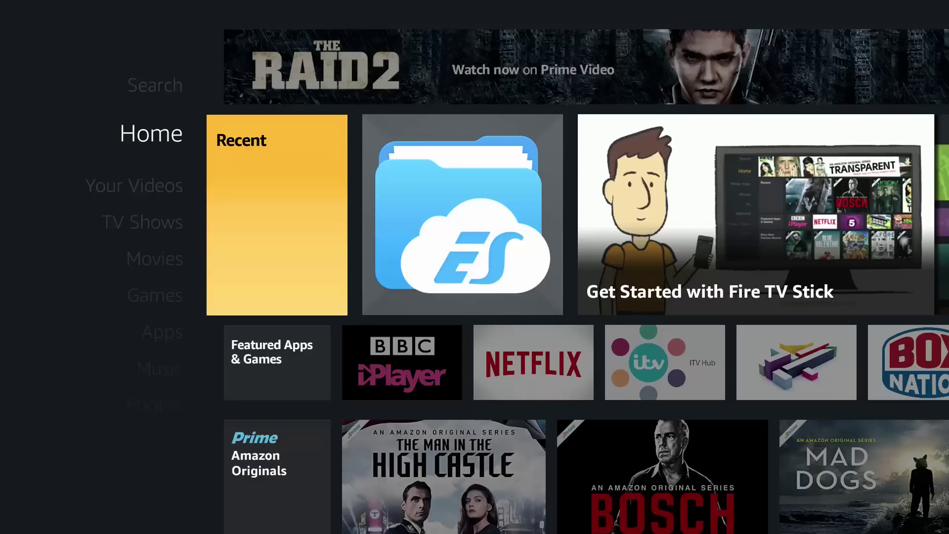
- Browse the installed applications list in Fire TV Settings, then back out
key("Left")
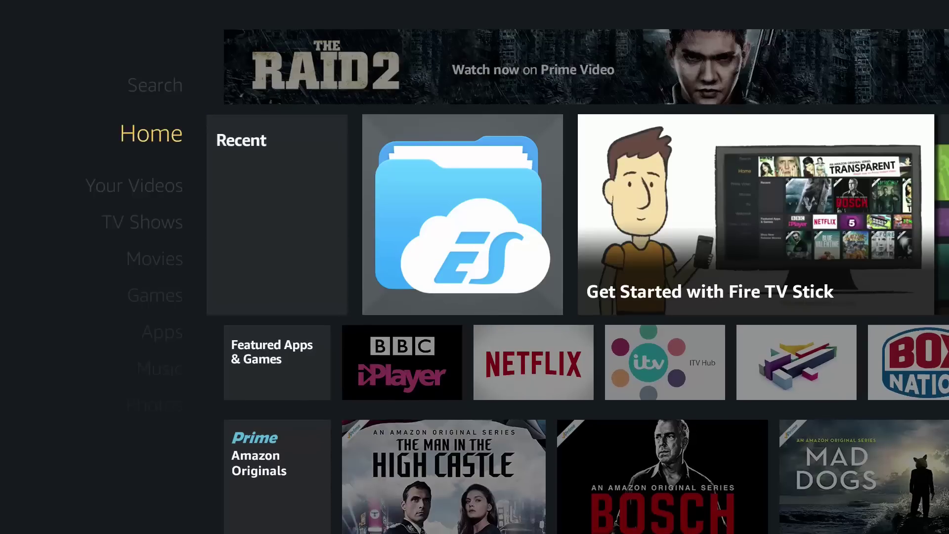
key("Down")
key("Down")
key("Down")
key("Down")
key("Down")
key("Down")
key("Down")
key("Down")
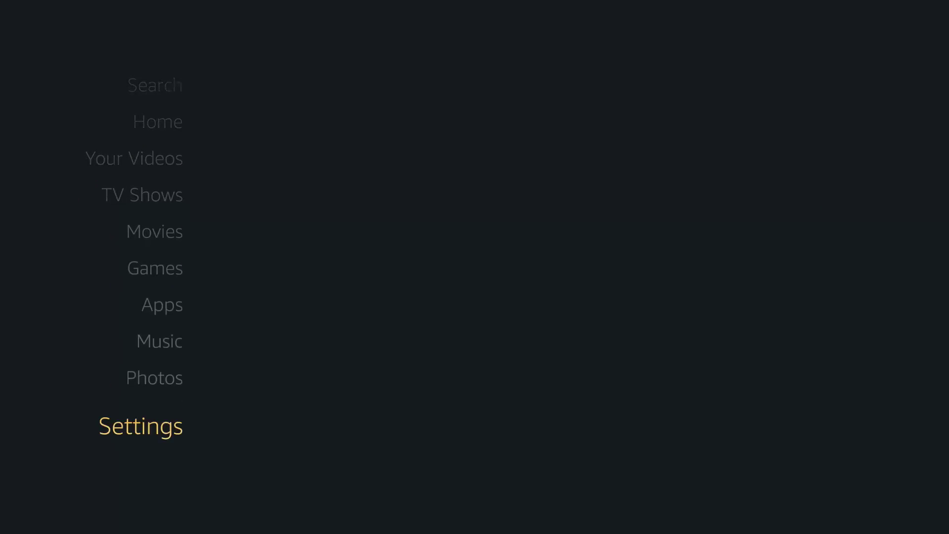
key("Right")
key("Right")
key("Right")
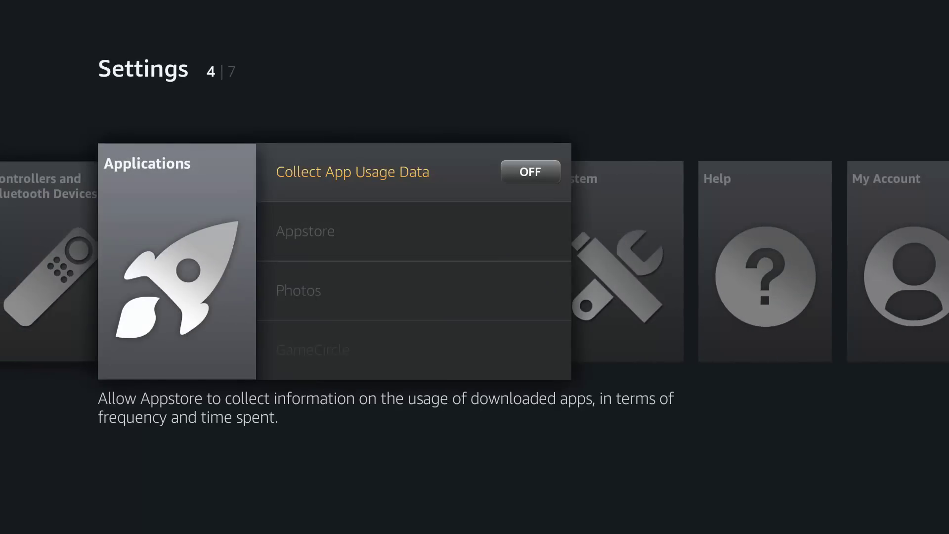
key("Down")
key("Down")
key("Down")
key("Down")
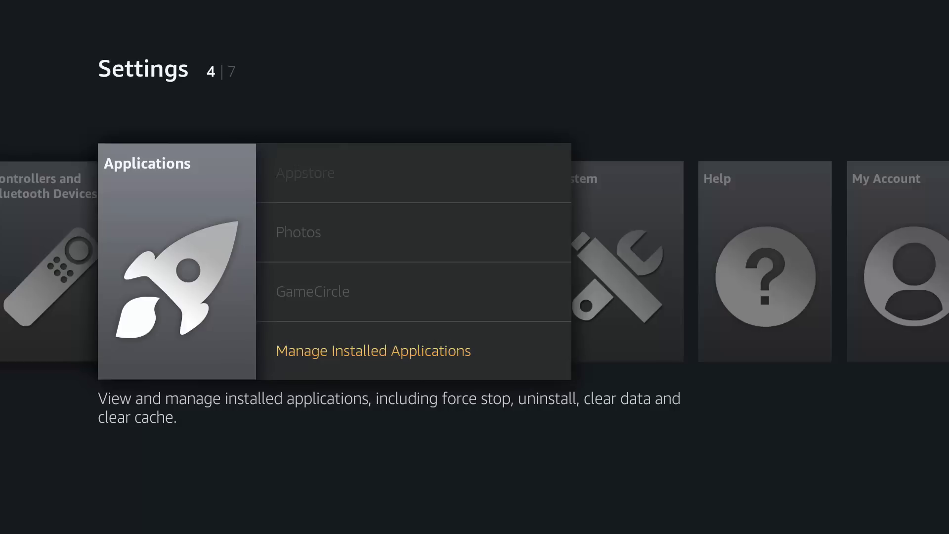
key("Return")
key("Down")
key("Down")
key("Down")
key("Down")
key("Down")
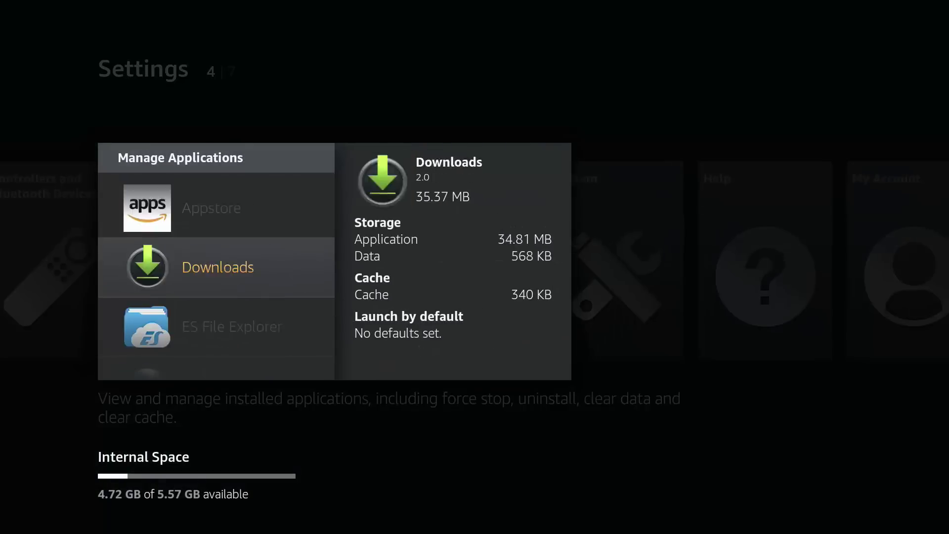
key("Down")
key("Up")
key("Up")
key("Up")
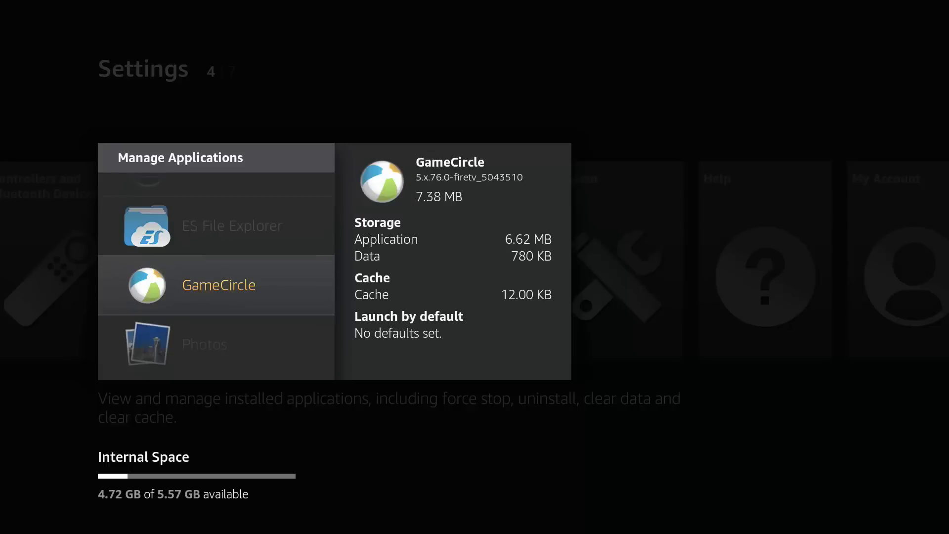
key("Up")
key("Up")
key("Up")
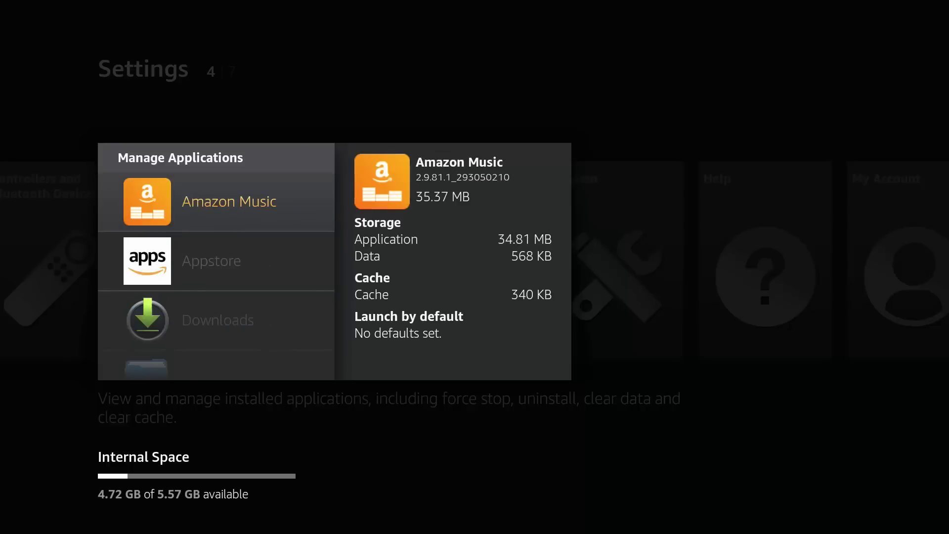
key("Escape")
key("Escape")
key("Escape")
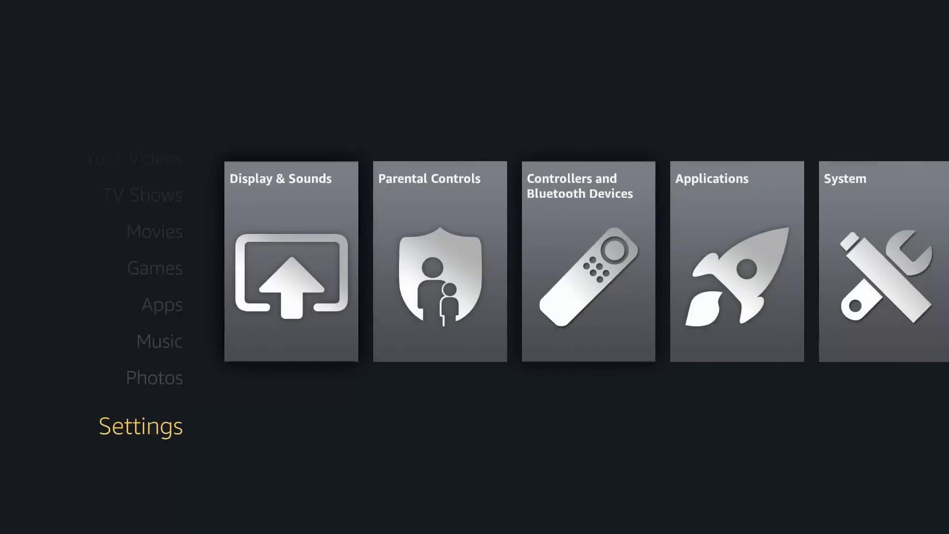
- Launch ES File Explorer from Recent and open the 'kodi' favorite web page
key("Home")
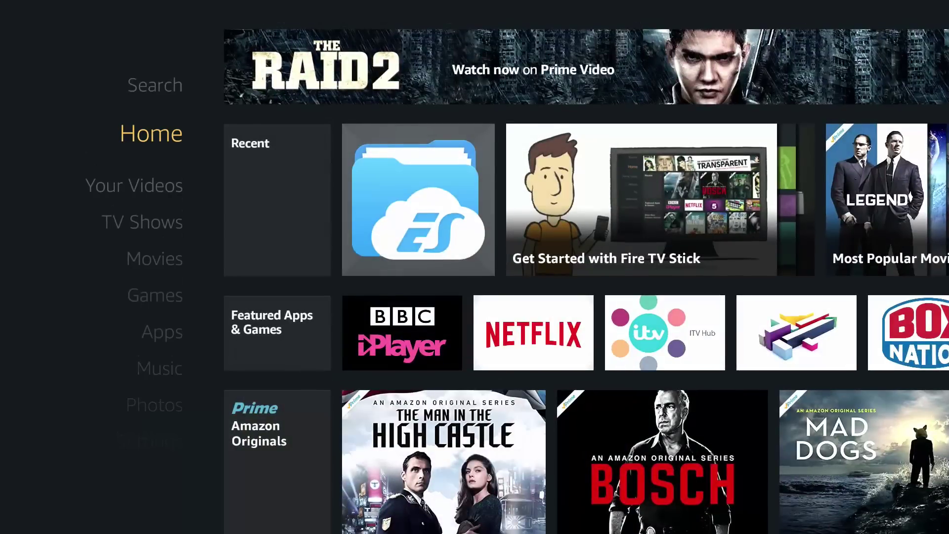
key("Right")
key("Right")
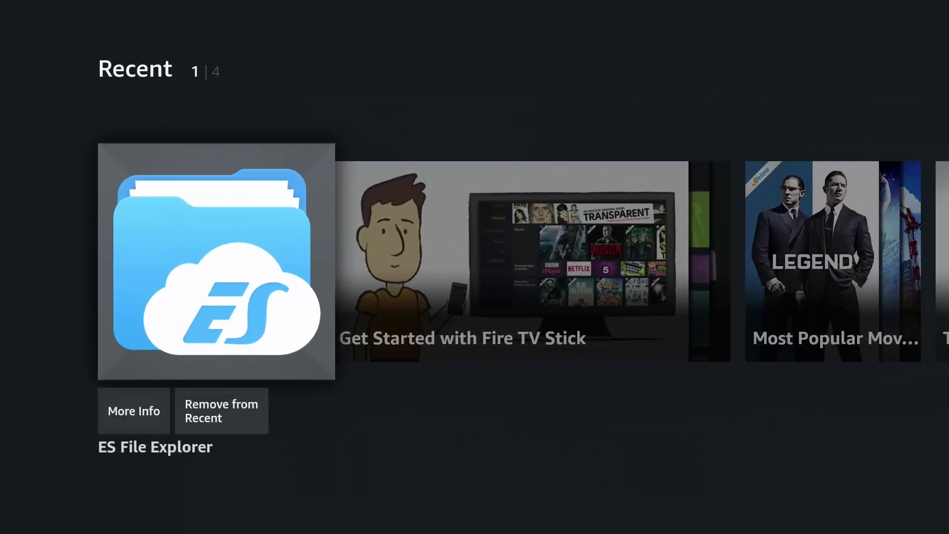
key("Return")
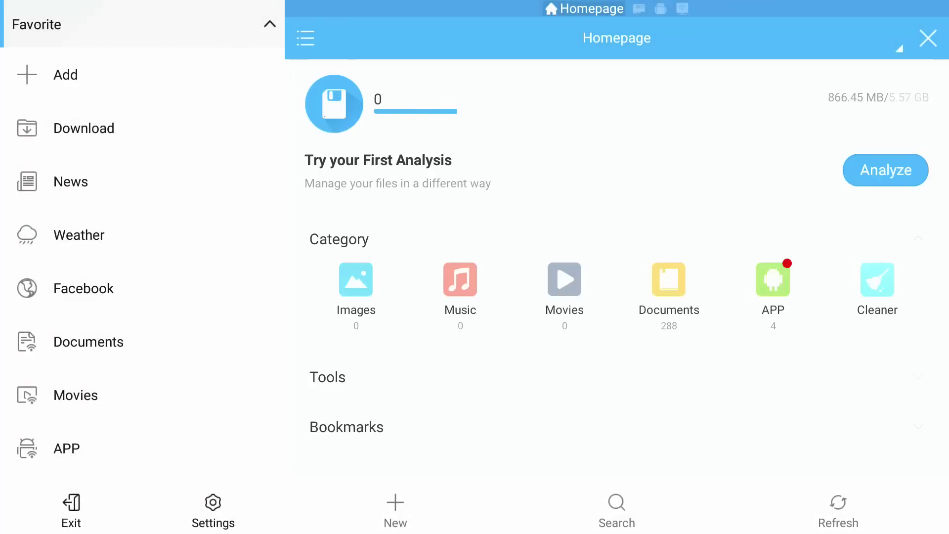
key("Down")
key("Down")
key("Down")
key("Down")
key("Down")
key("Down")
key("Down")
key("Down")
key("Down")
key("Down")
key("Down")
key("Down")
key("Down")
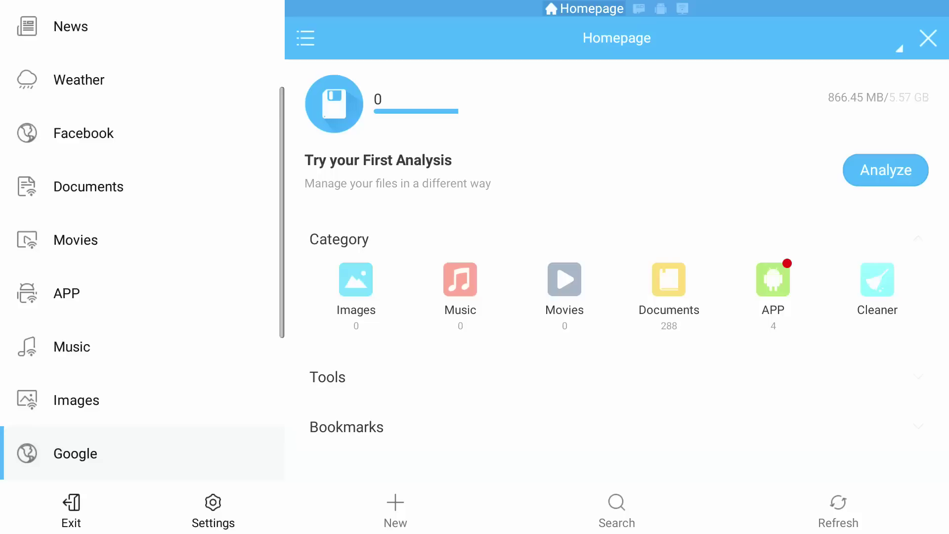
key("Up")
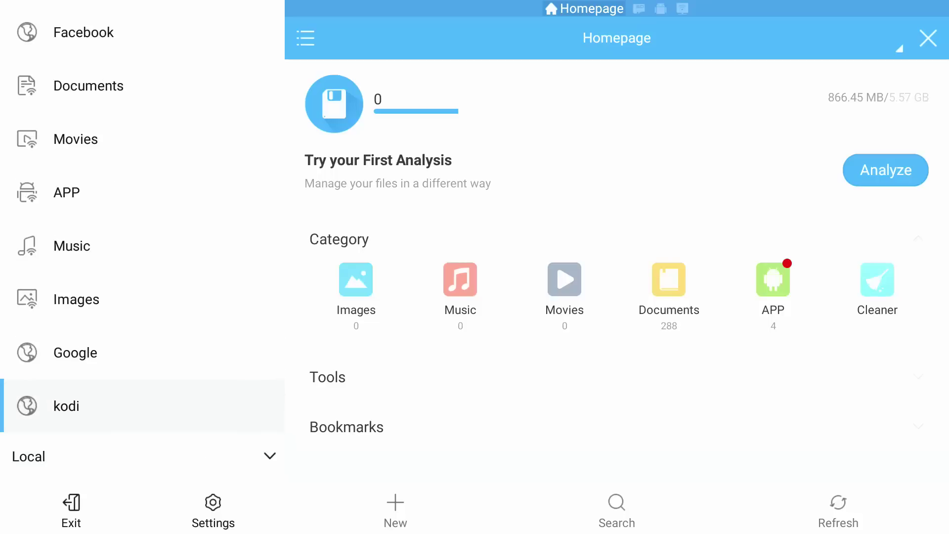
key("Return")
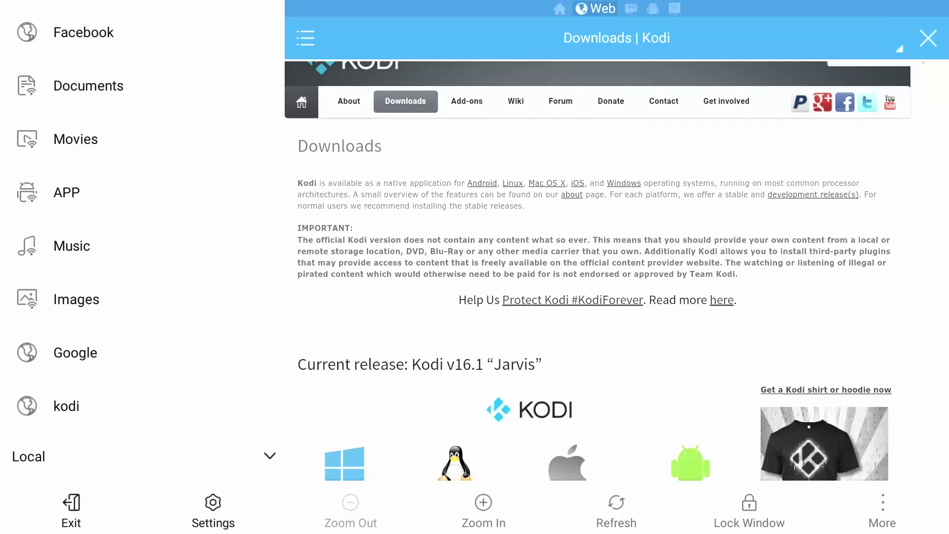
- Browse the kodi.tv download links toward the Android ARM APK and show page options
key("Down")
key("Down")
key("Down")
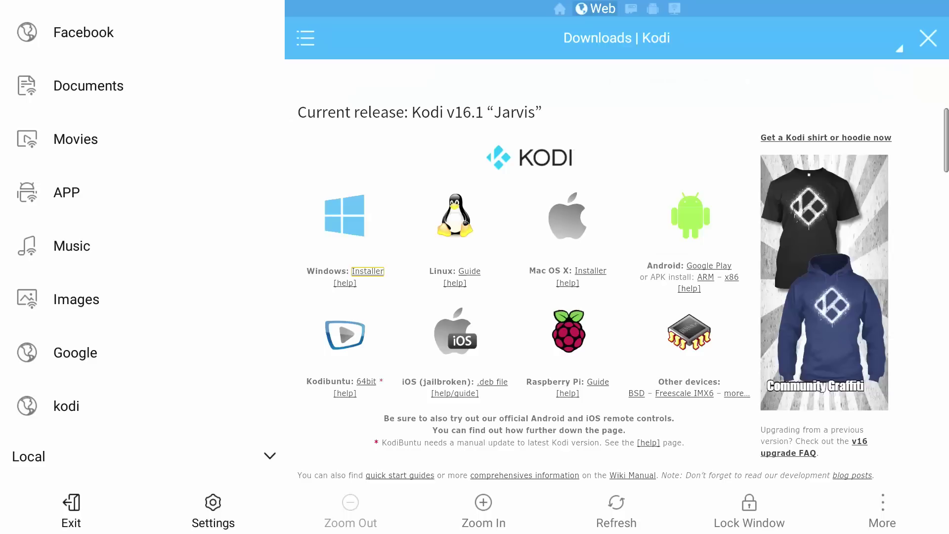
key("Up")
key("Up")
key("Right")
key("Right")
key("Right")
key("Left")
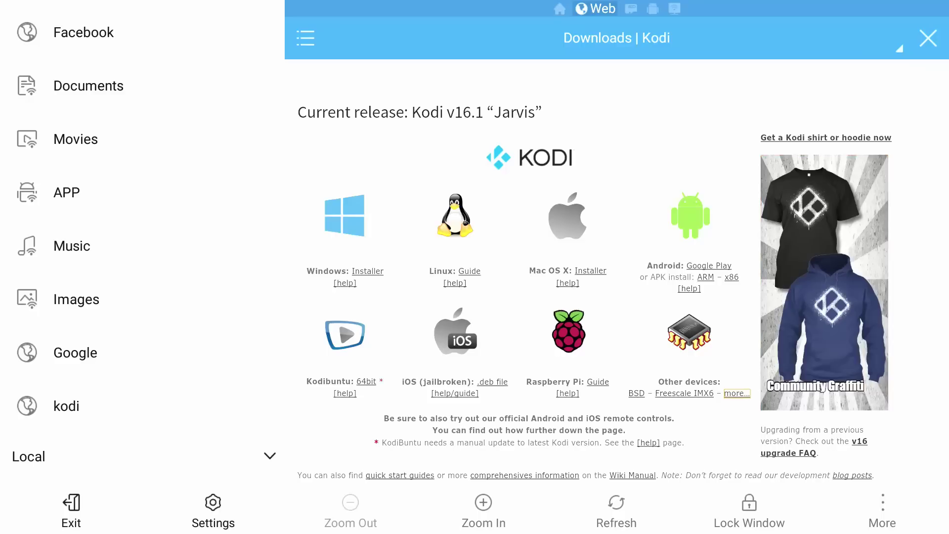
key("Up")
key("Left")
key("Left")
key("Left")
key("Left")
key("Left")
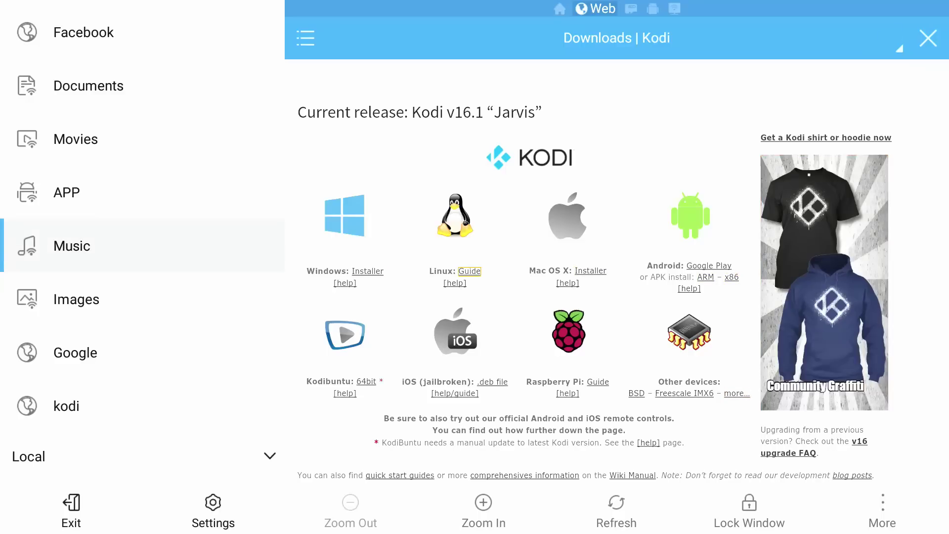
key("Down")
key("Down")
key("Down")
key("Down")
key("Down")
key("Down")
key("Down")
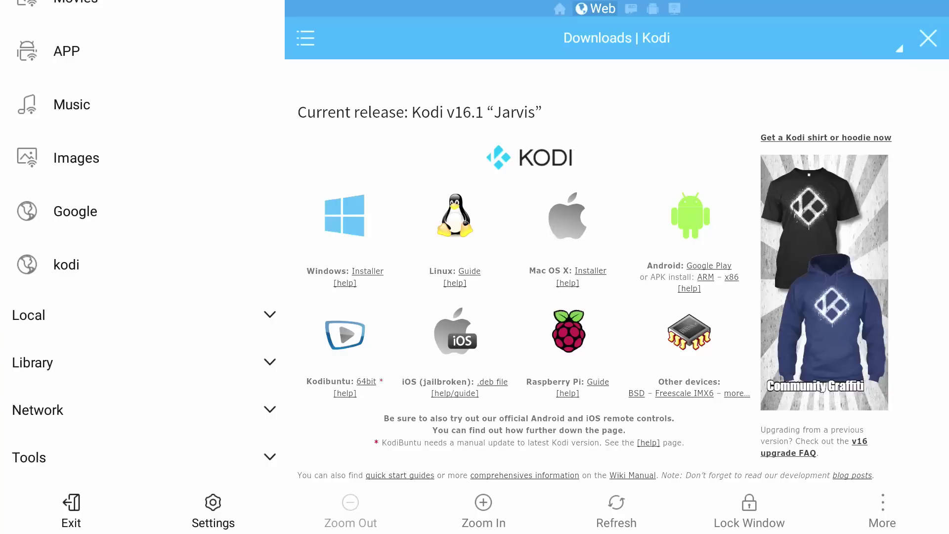
key("Menu")
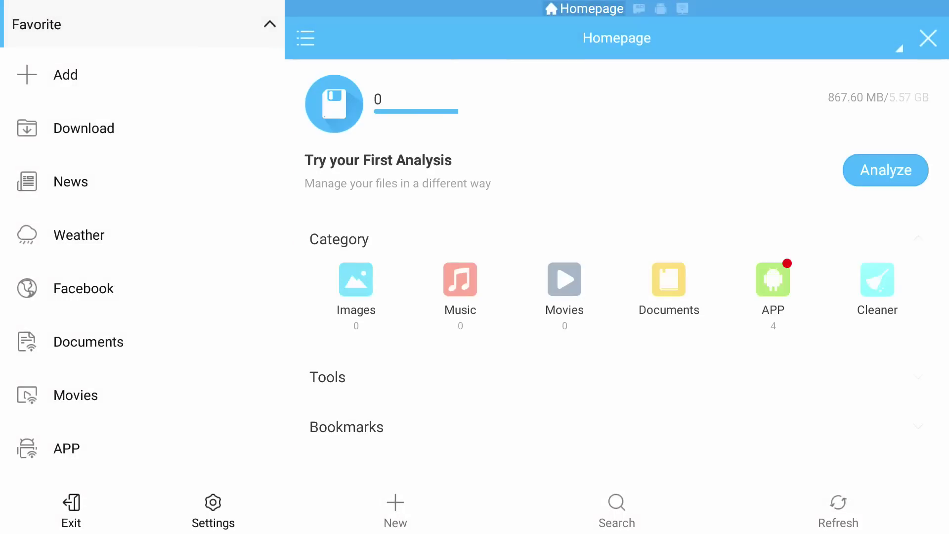
left_click(270, 23)
left_click(270, 24)
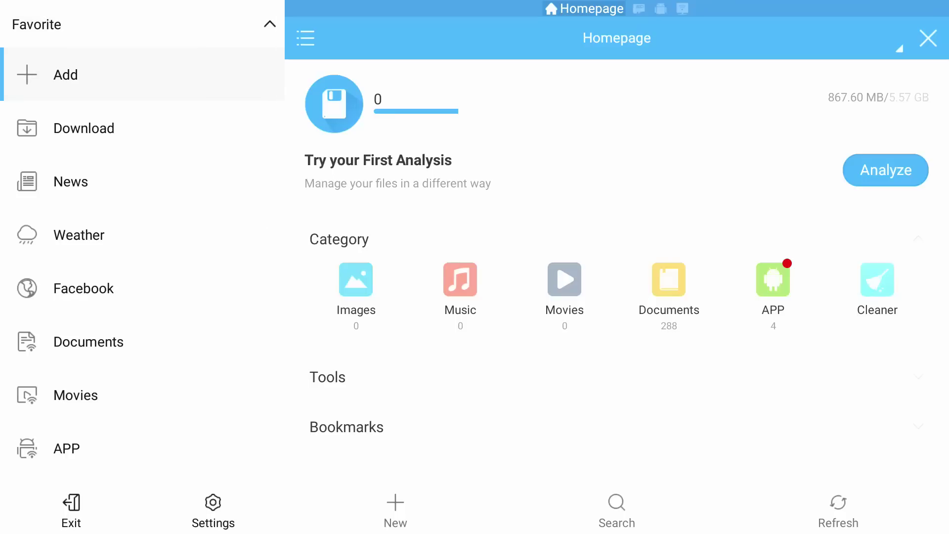
key("Return")
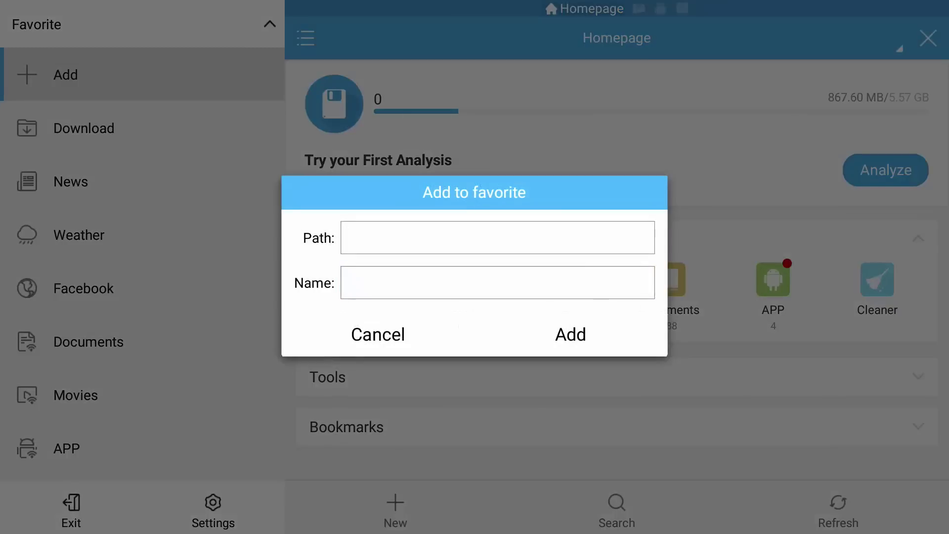
key("Return")
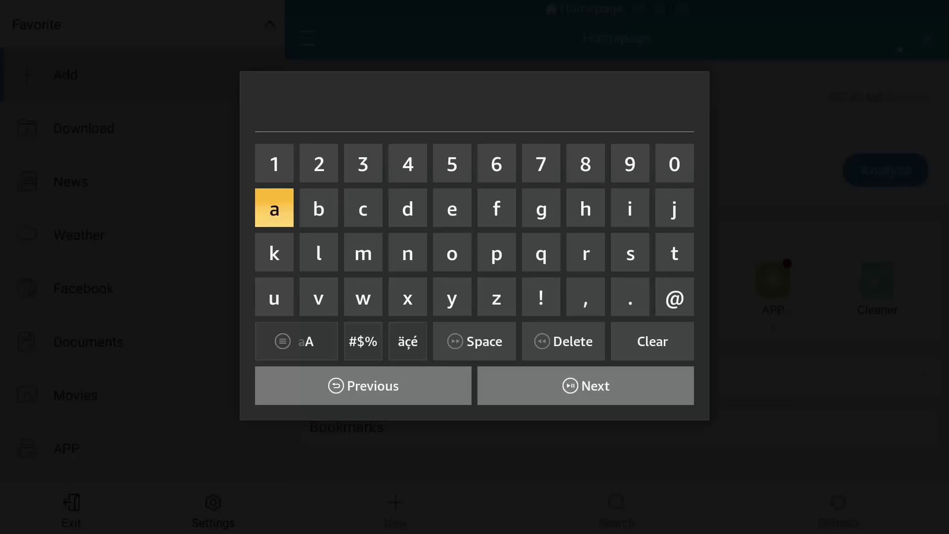
key("Right")
key("Right")
key("Right")
key("Right")
key("Right")
key("Right")
key("Right")
key("Return")
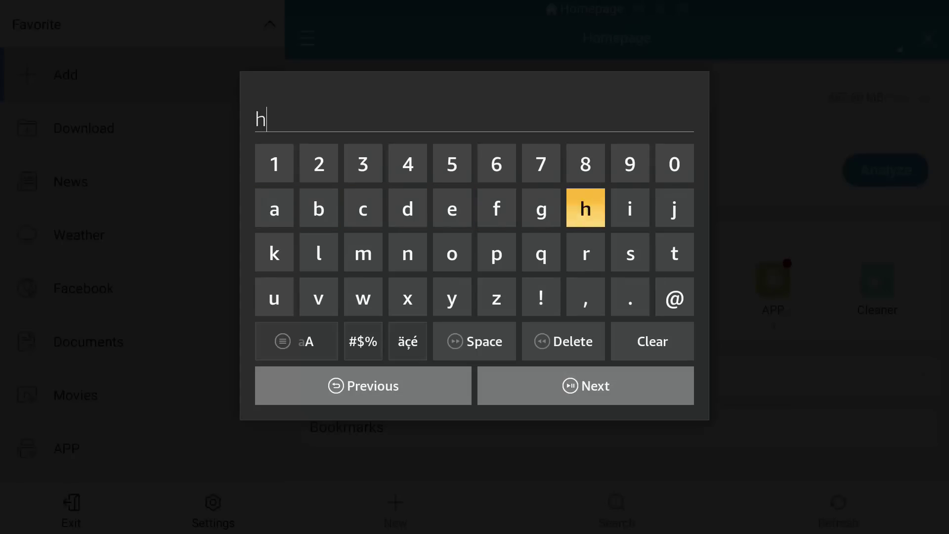
key("Down")
key("Right")
key("Right")
key("Return")
key("Return")
key("Left")
key("Left")
key("Left")
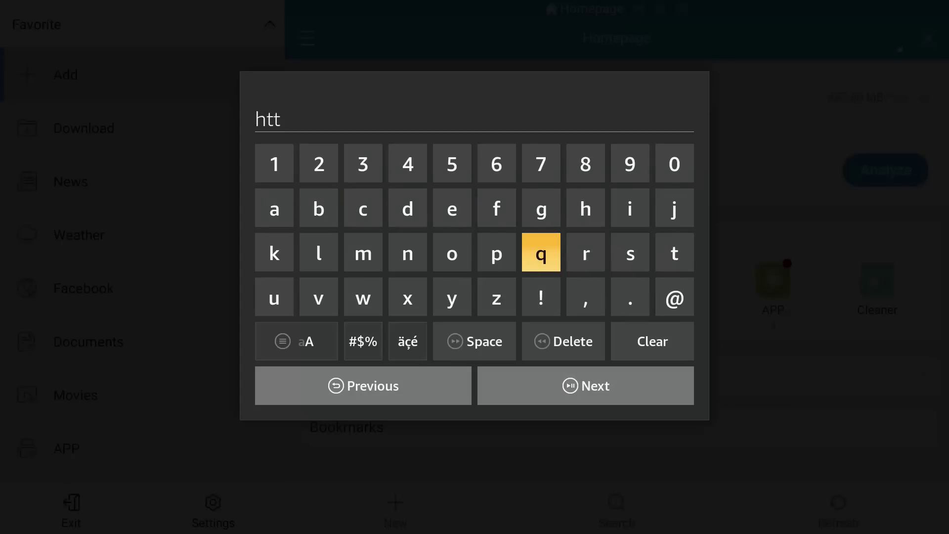
key("Left")
key("Return")
key("Down")
key("Down")
key("Left")
key("Left")
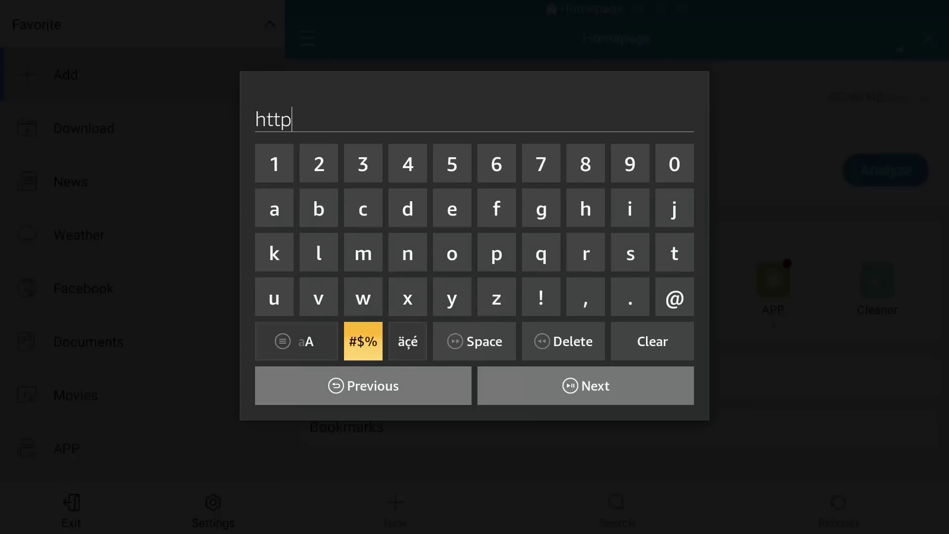
key("Return")
key("Up")
key("Up")
key("Left")
key("Left")
key("Return")
key("Right")
key("Right")
key("Right")
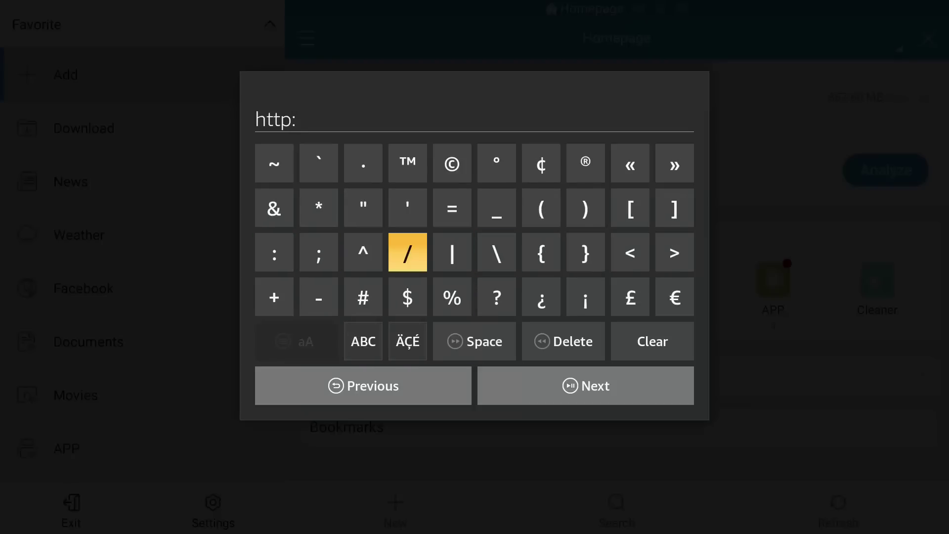
key("Return")
key("Return")
key("Down")
key("Left")
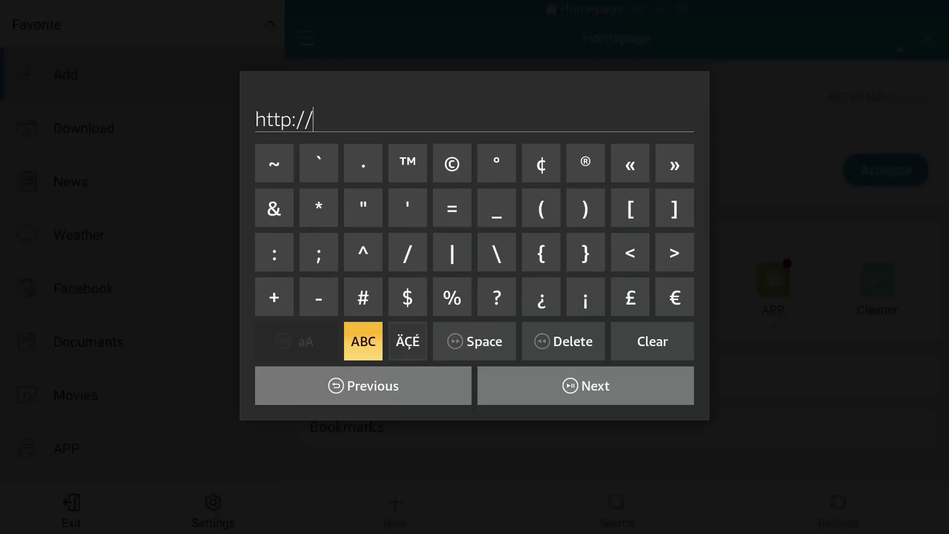
key("Return")
key("Up")
key("Up")
key("Up")
key("Left")
key("Return")
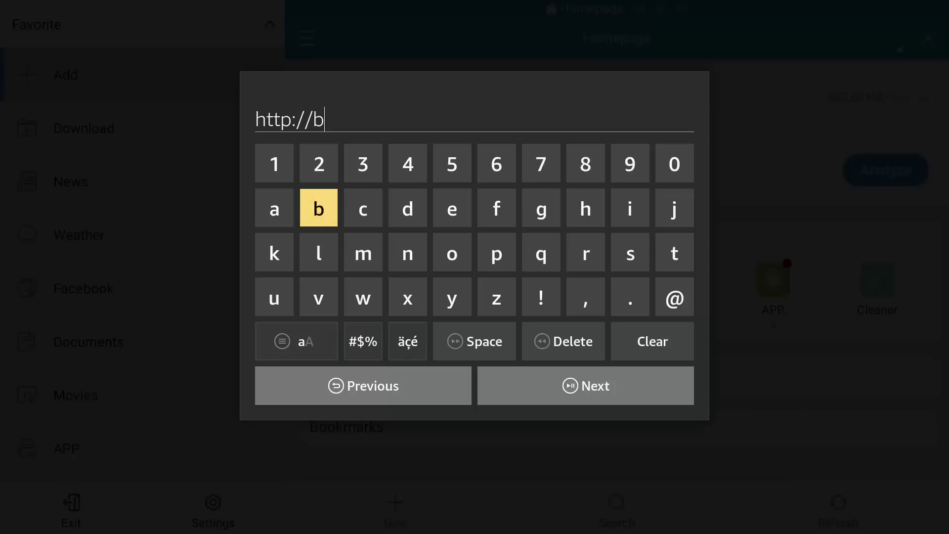
key("Right")
key("Right")
key("Right")
key("Right")
key("Right")
key("Right")
key("Right")
key("Return")
key("Down")
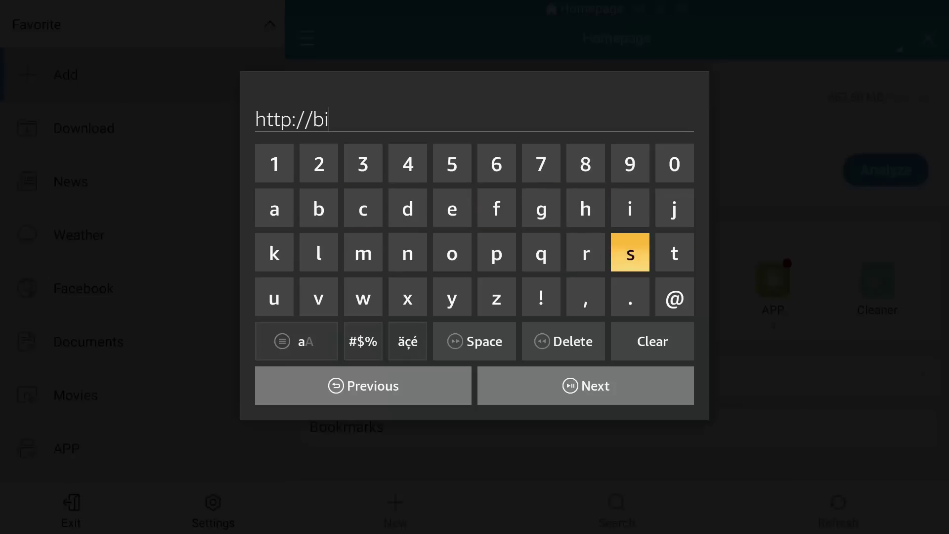
key("Right")
key("Return")
key("Down")
key("Left")
key("Return")
key("Up")
key("Left")
key("Left")
key("Left")
key("Left")
key("Left")
key("Left")
key("Left")
key("Return")
key("Down")
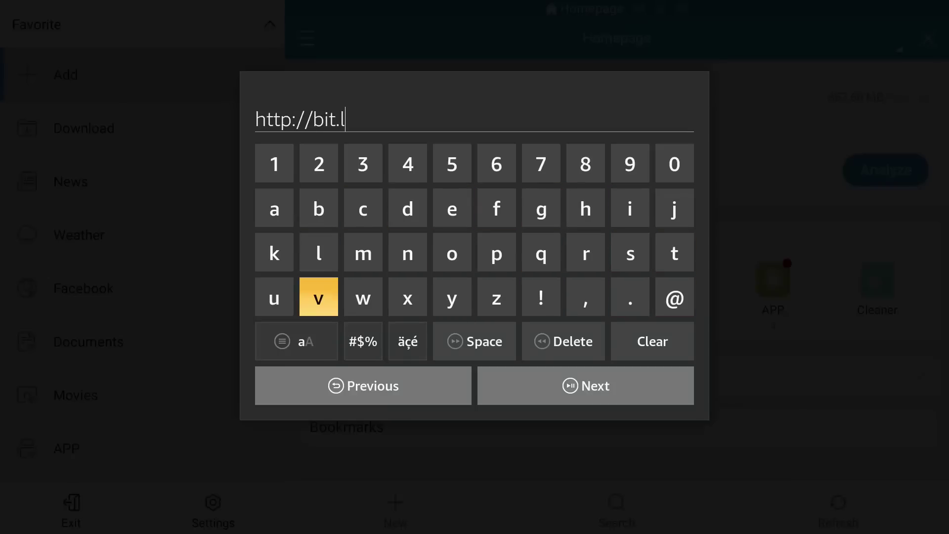
key("Right")
key("Right")
key("Right")
key("Return")
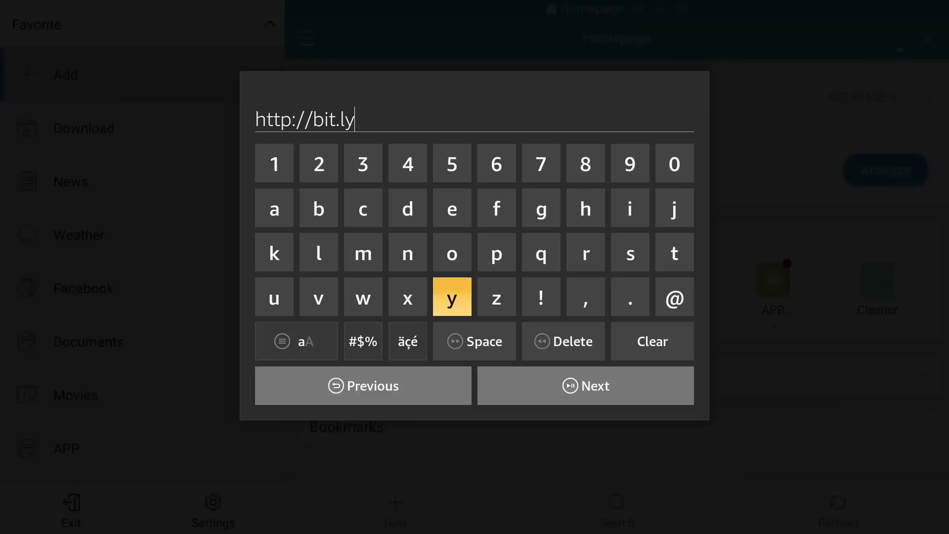
key("Down")
key("Left")
key("Left")
key("Return")
key("Up")
key("Up")
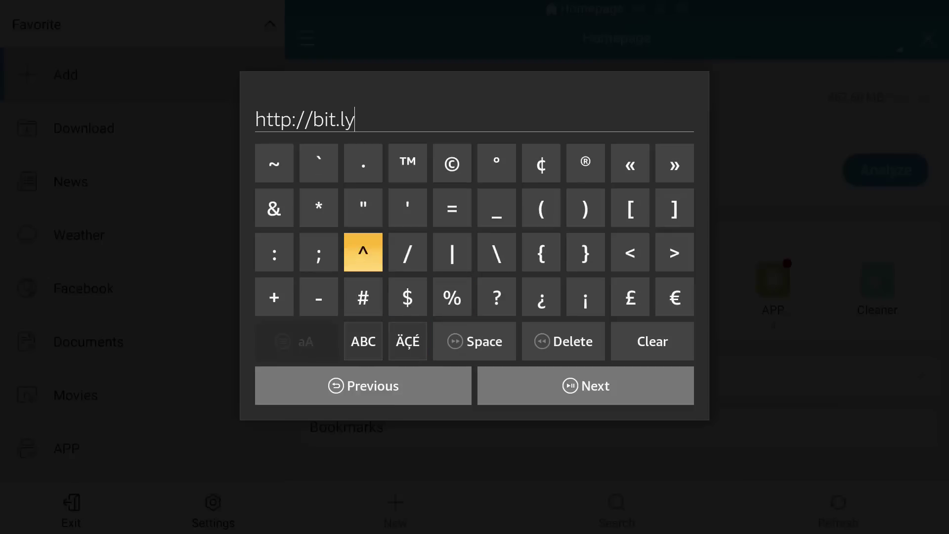
key("Right")
key("Return")
key("Down")
key("Down")
key("Left")
key("Return")
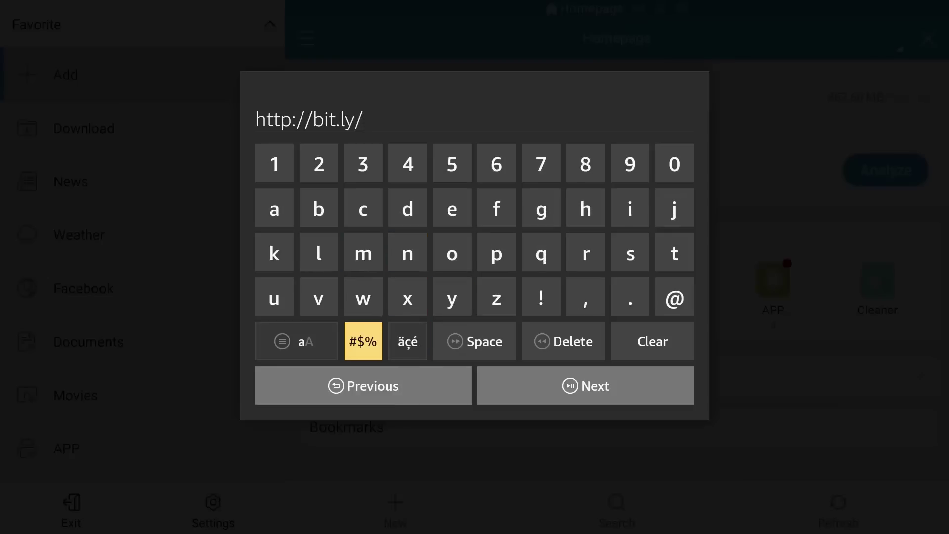
key("Up")
key("Up")
key("Down")
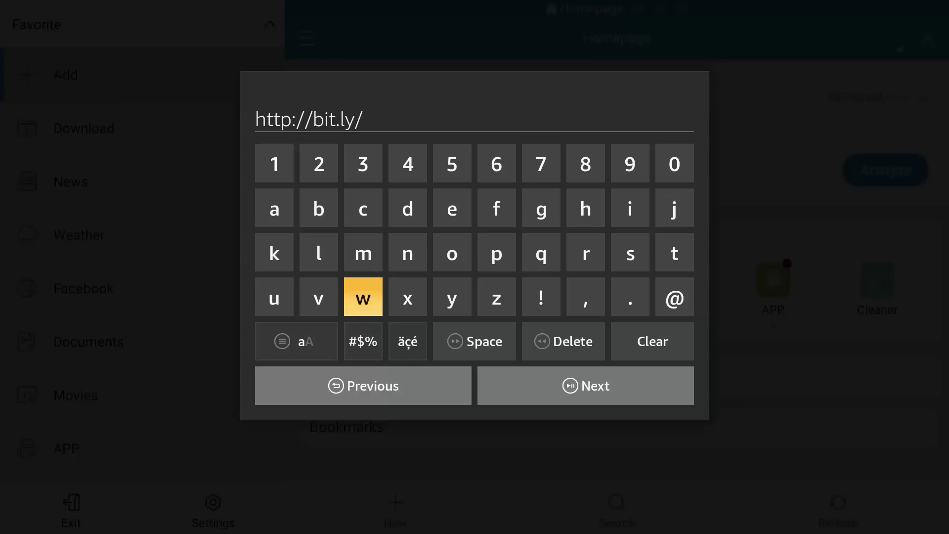
key("Down")
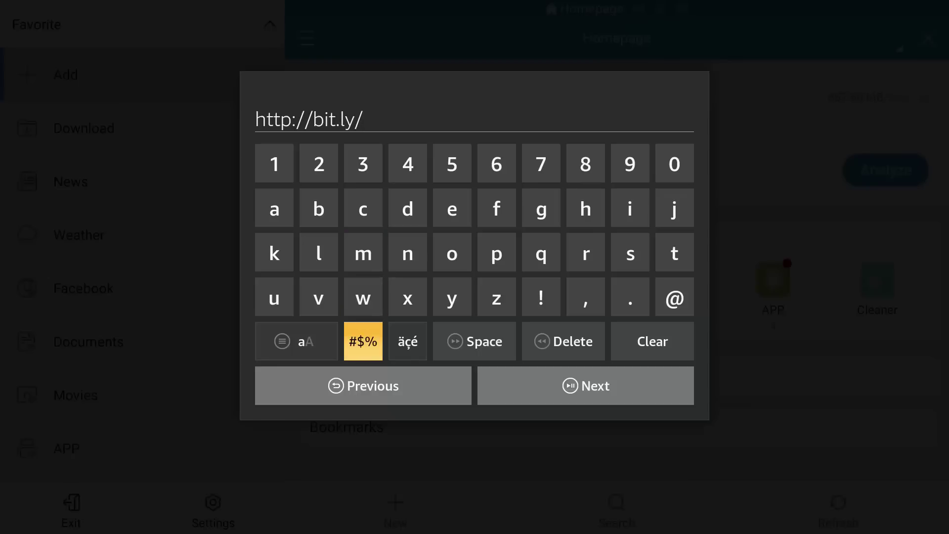
key("Left")
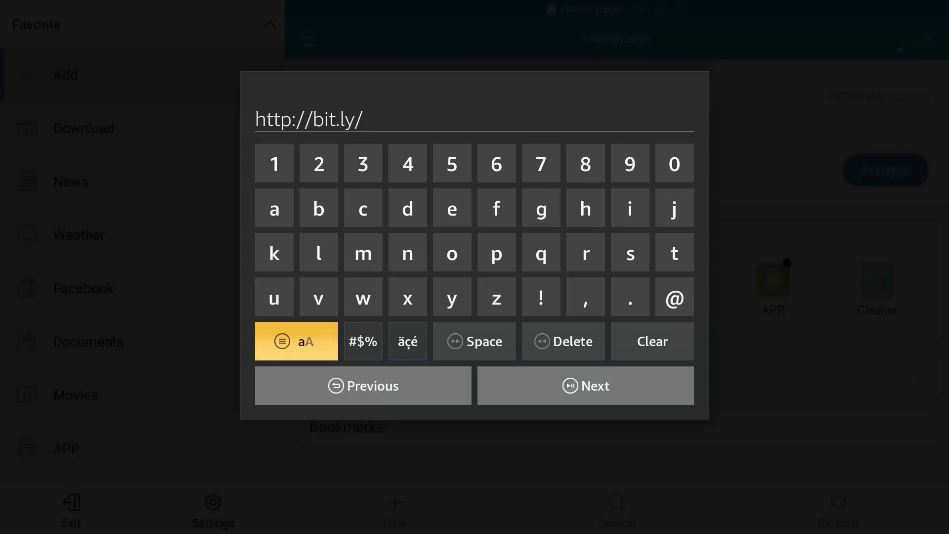
key("Return")
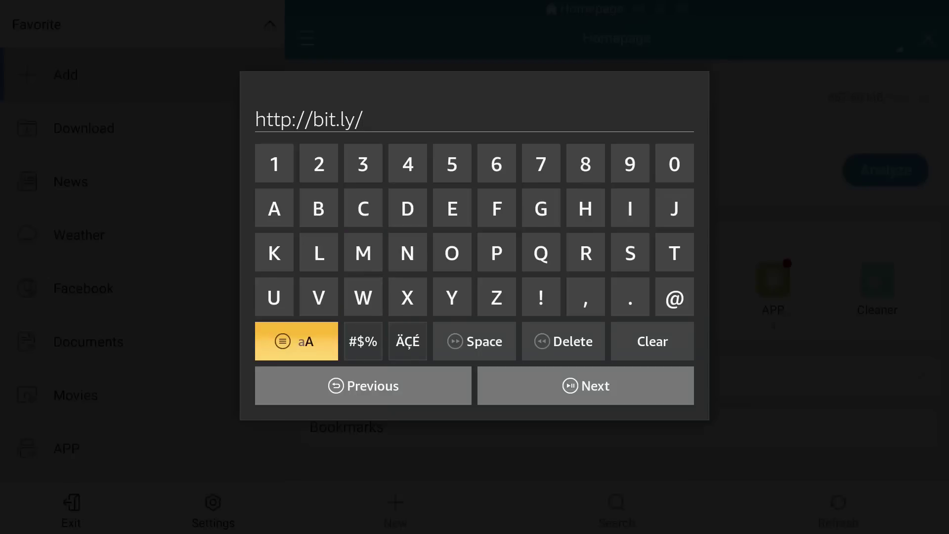
key("Up")
key("Up")
key("Up")
key("Up")
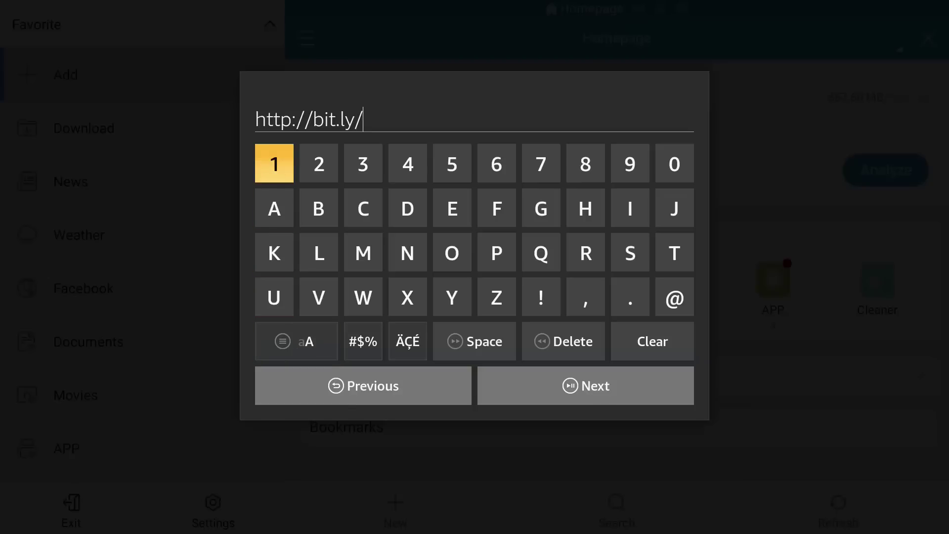
key("Return")
key("Down")
key("Down")
key("Down")
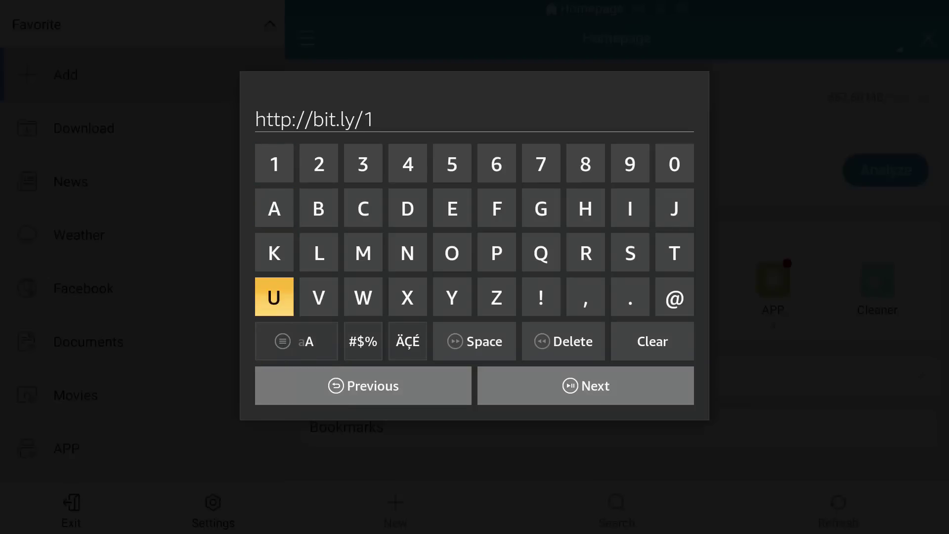
key("Right")
key("Right")
key("Return")
key("Right")
key("Right")
key("Up")
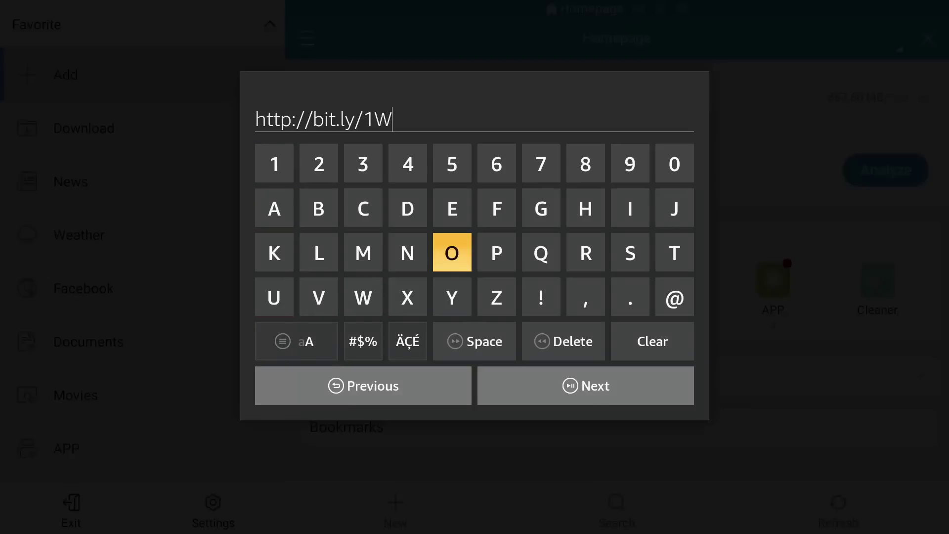
key("Return")
key("Up")
key("Up")
key("Right")
key("Right")
key("Right")
key("Right")
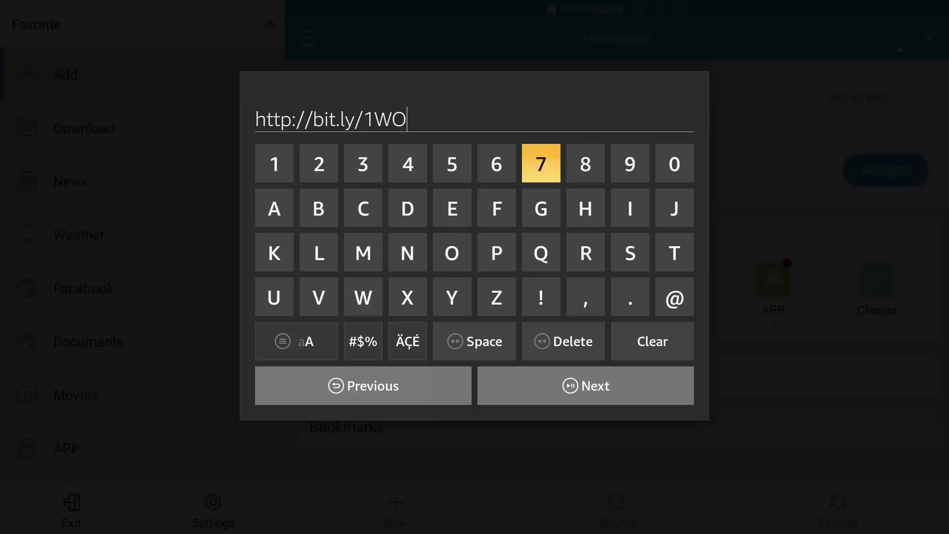
key("Return")
key("Down")
key("Down")
key("Left")
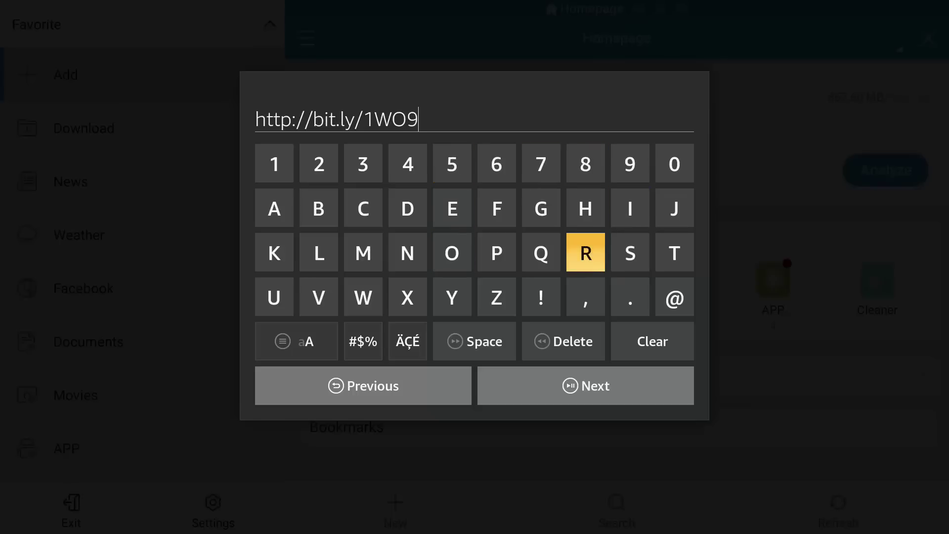
key("Up")
key("Left")
key("Left")
key("Left")
key("Left")
key("Return")
key("Left")
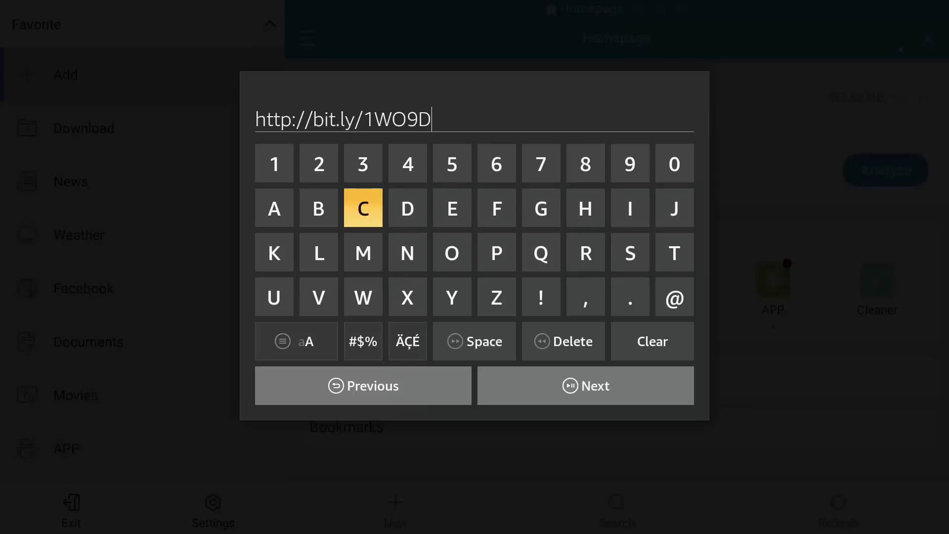
key("Left")
key("Left")
key("Return")
key("Right")
key("Right")
key("Right")
key("Right")
key("Right")
key("Right")
key("Return")
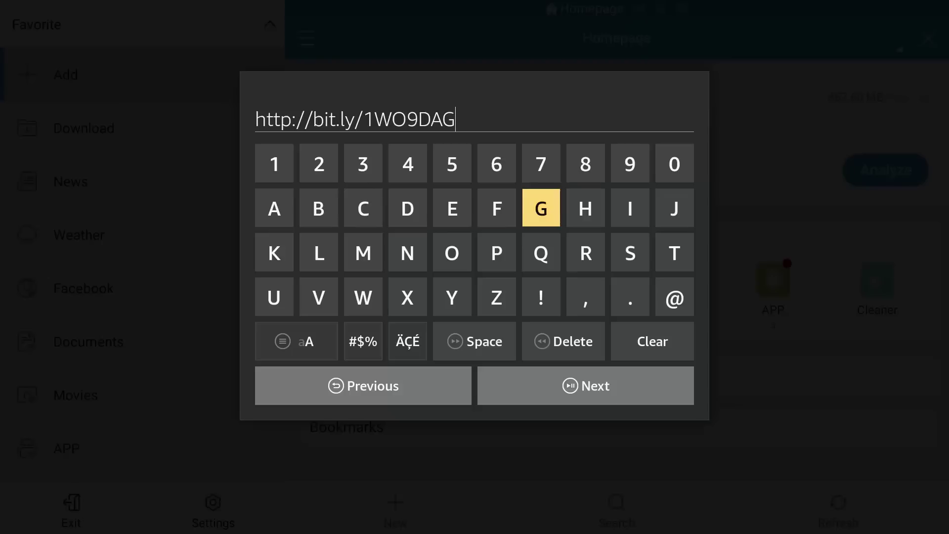
key("Down")
key("Down")
key("Down")
key("Return")
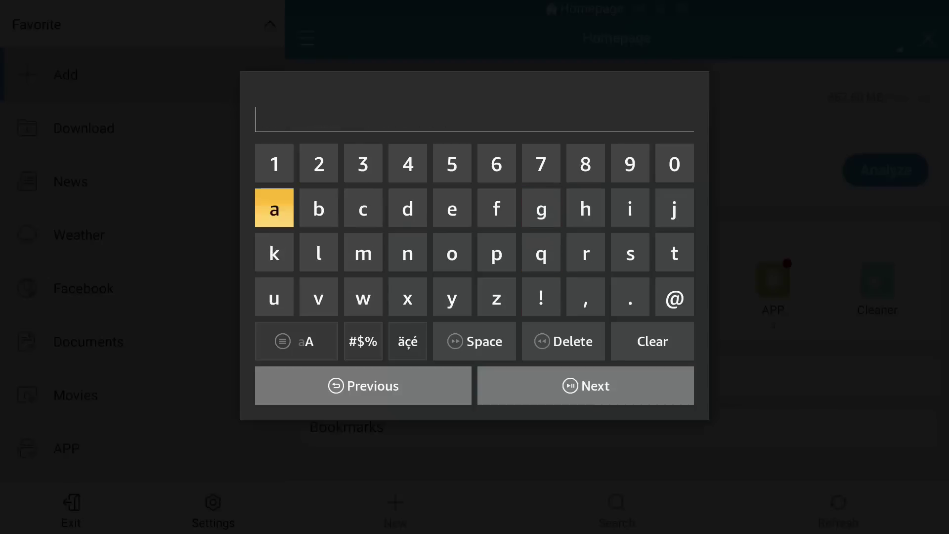
- Name the favorite 'dl' and add it
key("Right")
key("Right")
key("Right")
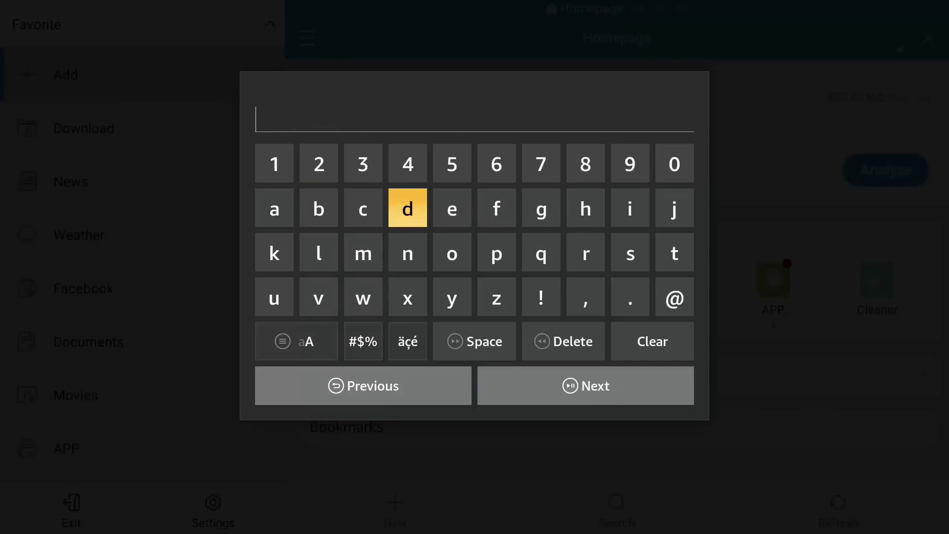
key("Return")
key("Down")
key("Left")
key("Left")
key("Return")
key("Down")
key("Down")
key("Down")
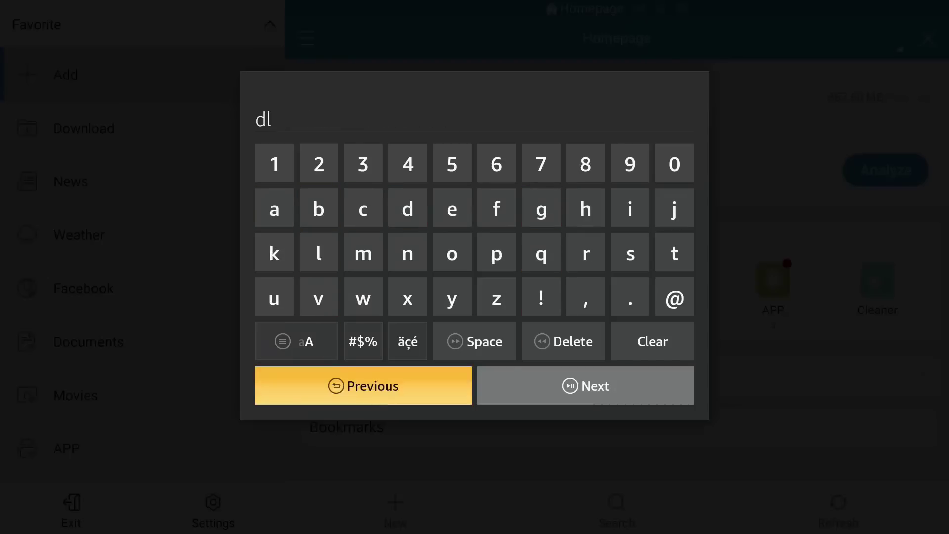
key("Right")
key("Return")
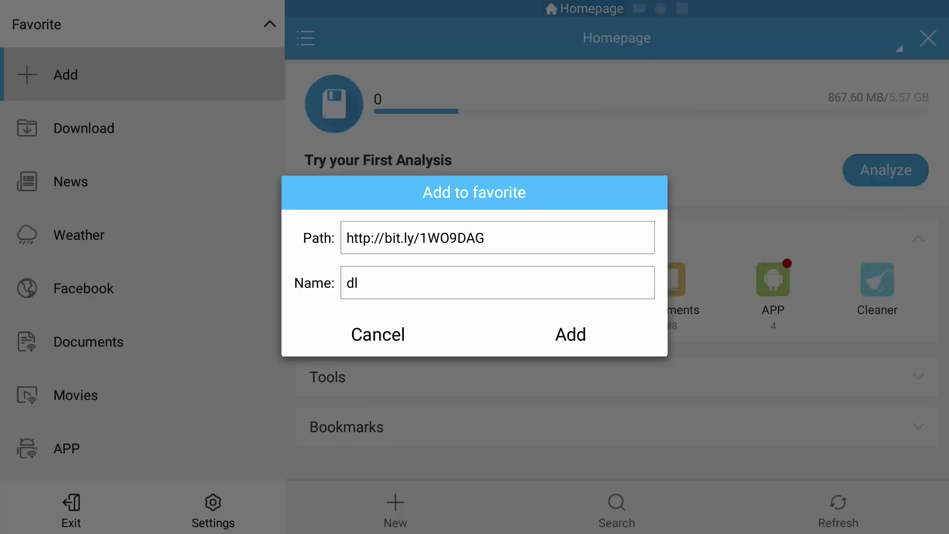
key("Return")
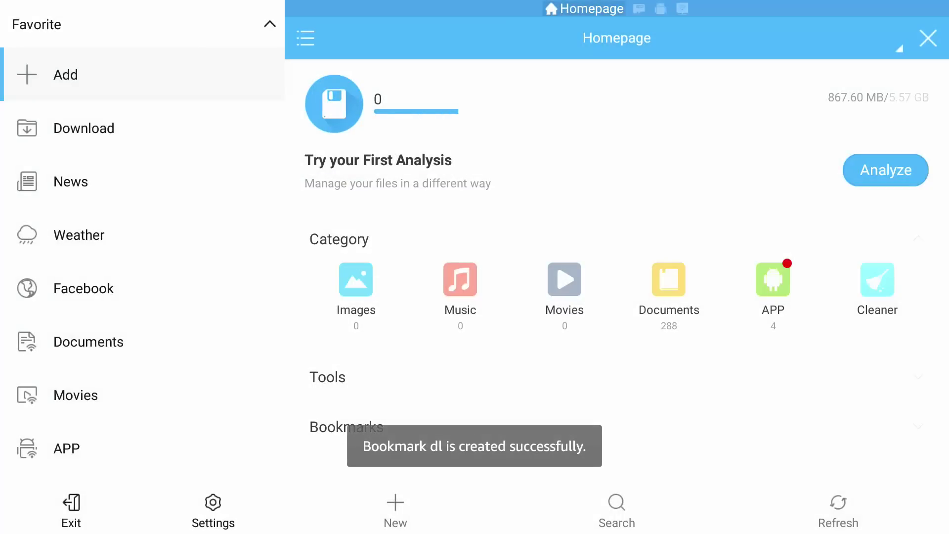
- Open the dl favorite's Zippyshare page and use DOWNLOAD NOW to get 16.zip
key("Down")
key("Down")
key("Down")
key("Down")
key("Down")
key("Down")
key("Down")
key("Down")
key("Down")
key("Down")
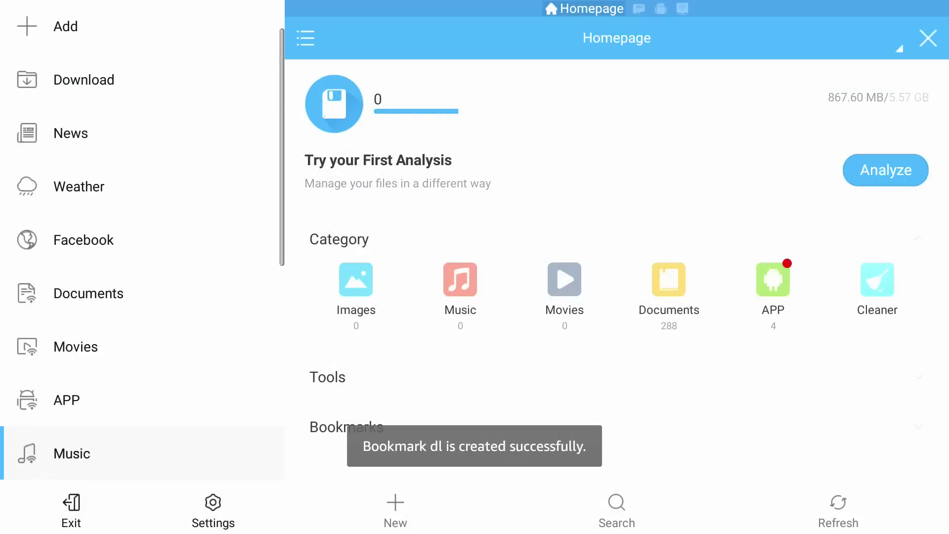
key("Down")
key("Down")
key("Down")
key("Up")
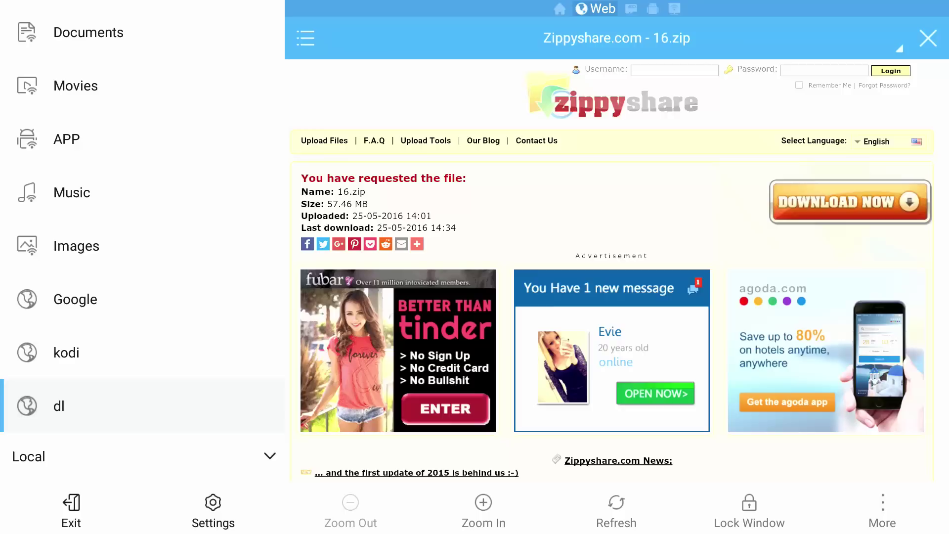
left_click(76, 299)
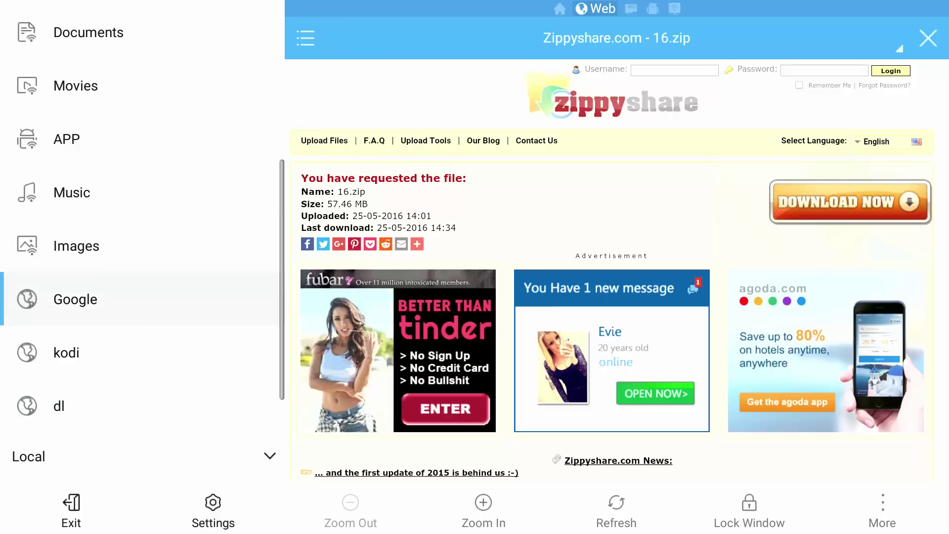
key("Up")
key("Up")
key("Up")
scroll(617, 270, "down", 1)
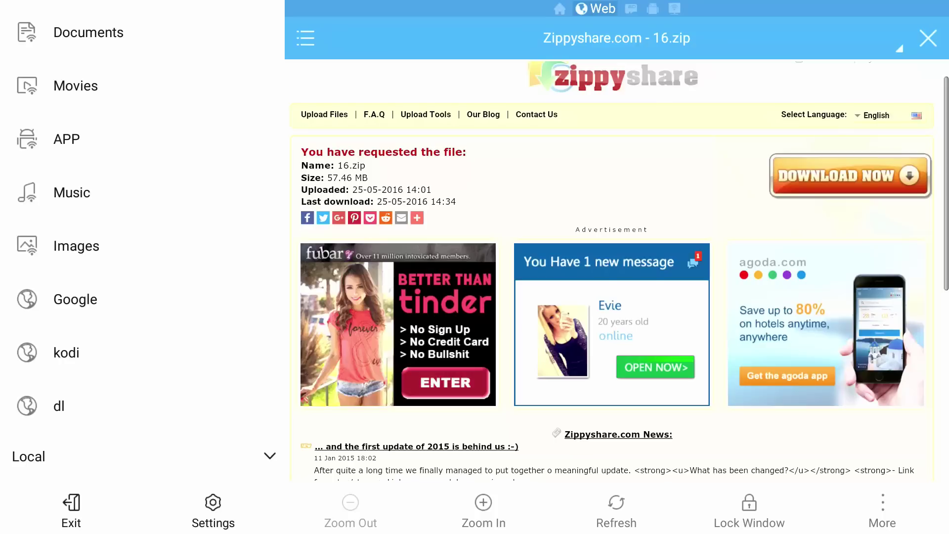
key("Down")
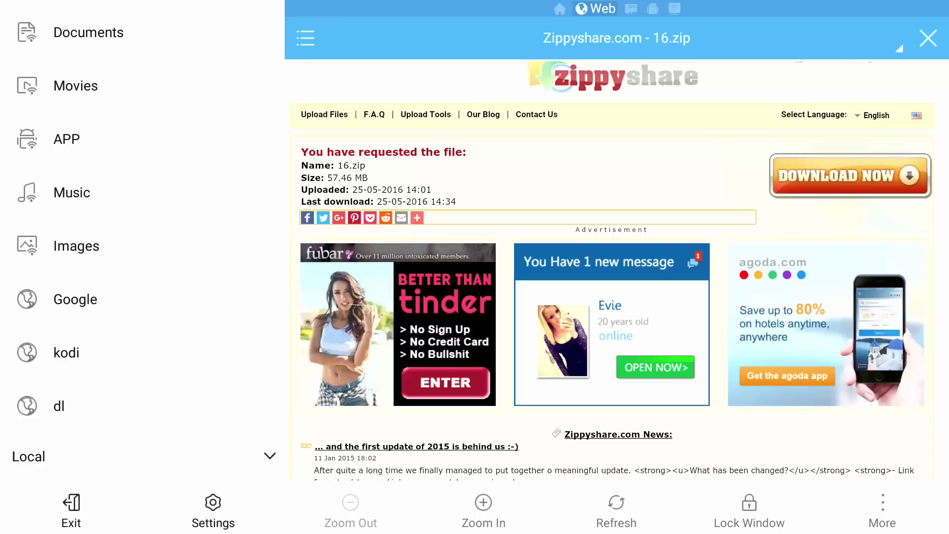
key("Up")
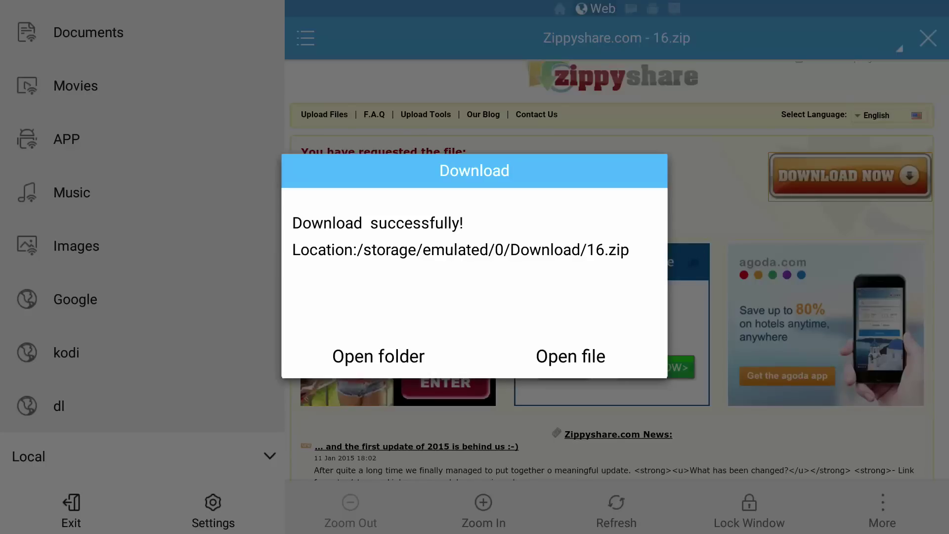
- Open 16.zip and extract it to the current path, /storage/emulated/0/Download
left_click(571, 356)
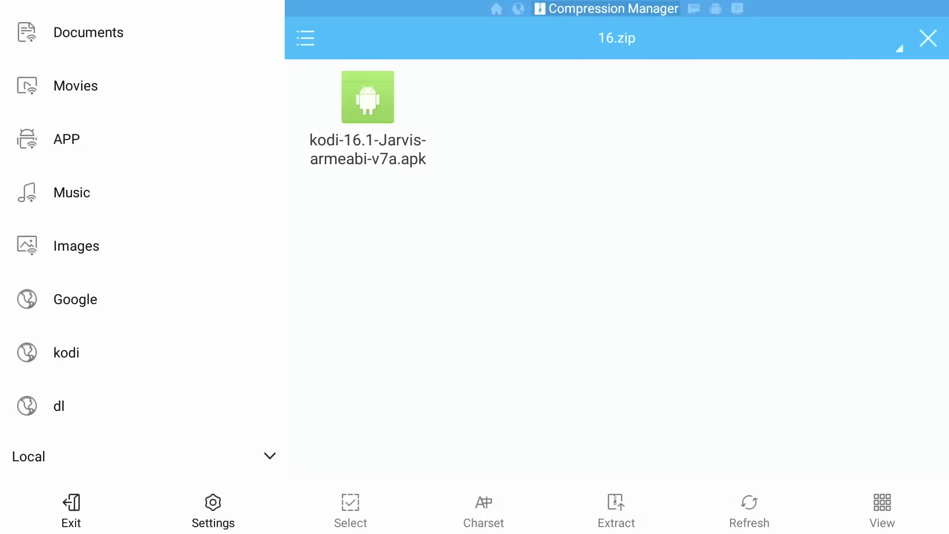
left_click(67, 139)
key("Down")
key("Down")
key("Down")
key("Down")
key("Down")
key("Down")
key("Down")
key("Down")
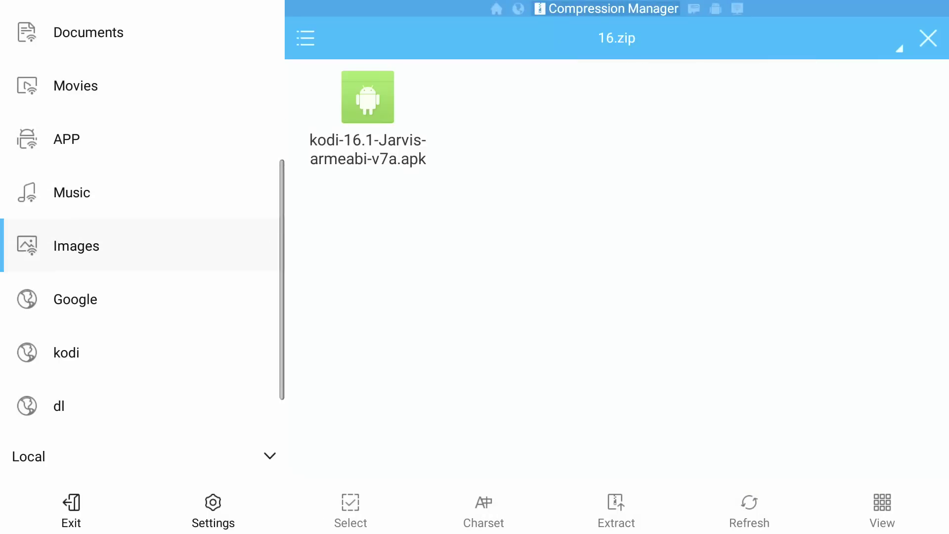
key("Down")
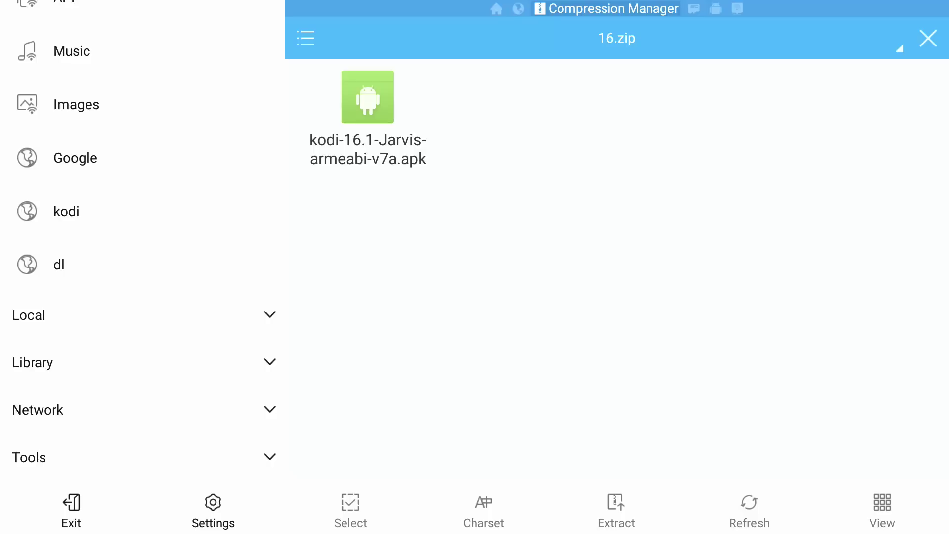
key("Return")
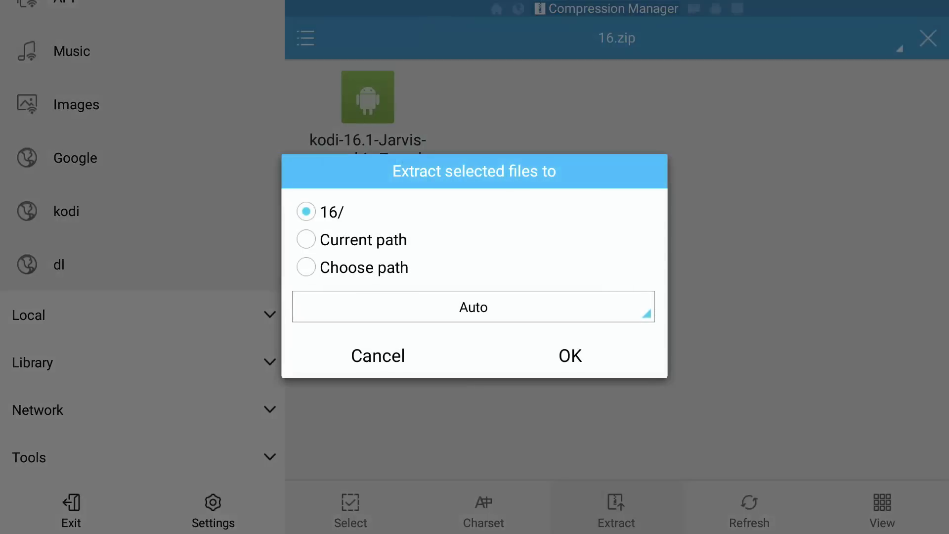
left_click(306, 240)
key("Return")
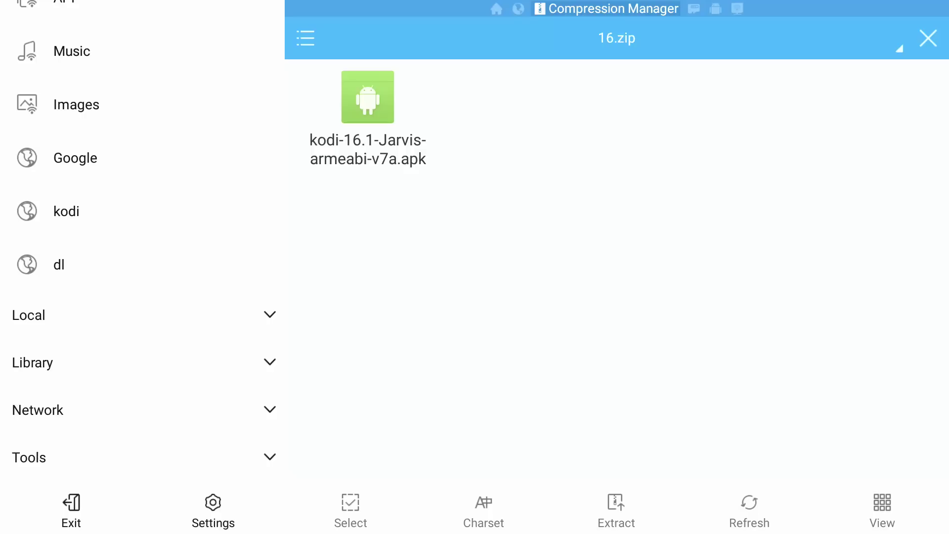
- Open the Download favorite and launch kodi-16.1-Jarvis-armeabi-v7a.apk for installation
key("Up")
key("Up")
key("Up")
key("Up")
key("Up")
key("Up")
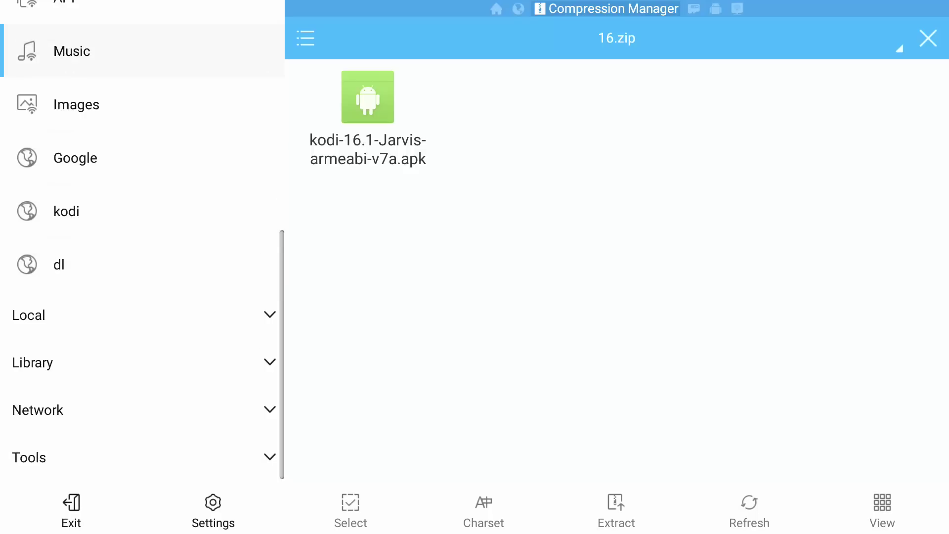
key("Up")
key("Up")
key("Up")
key("Up")
key("Up")
key("Up")
key("Up")
key("Up")
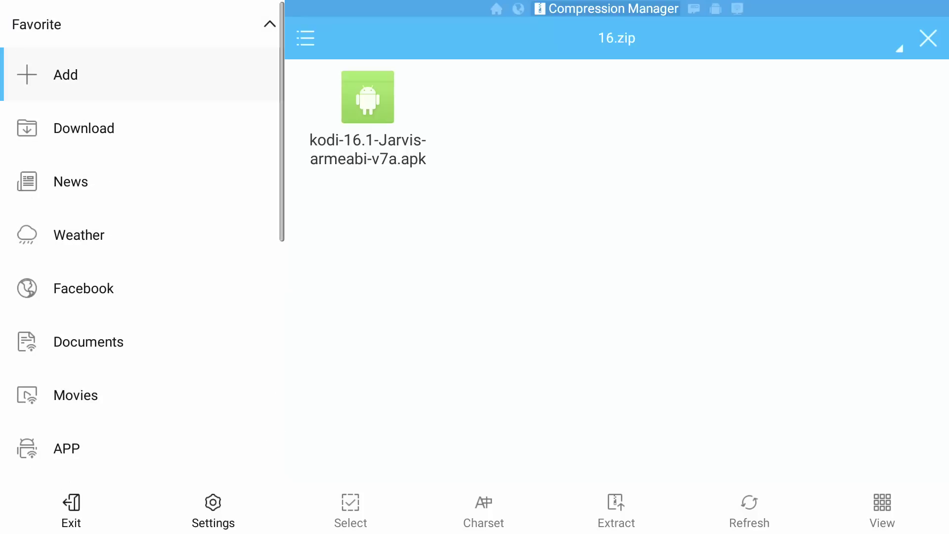
key("Down")
key("Return")
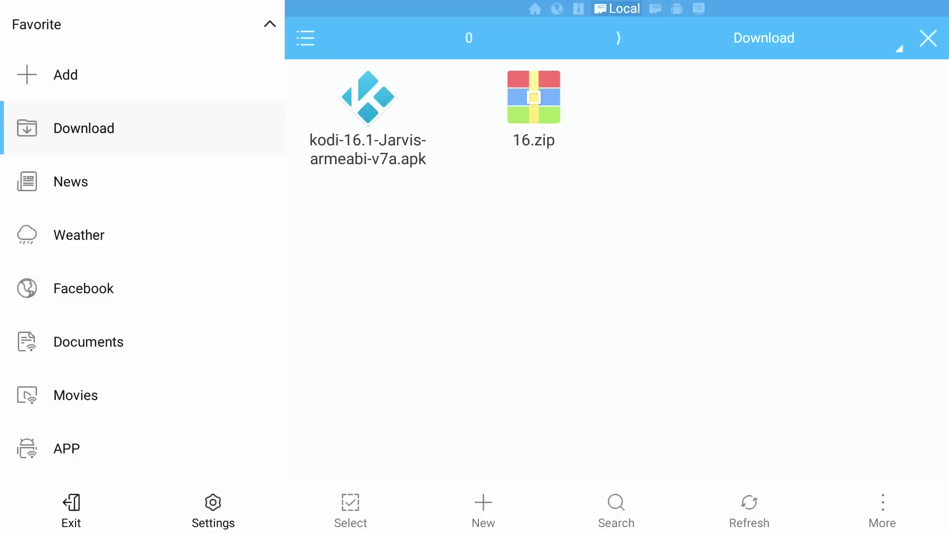
key("Right")
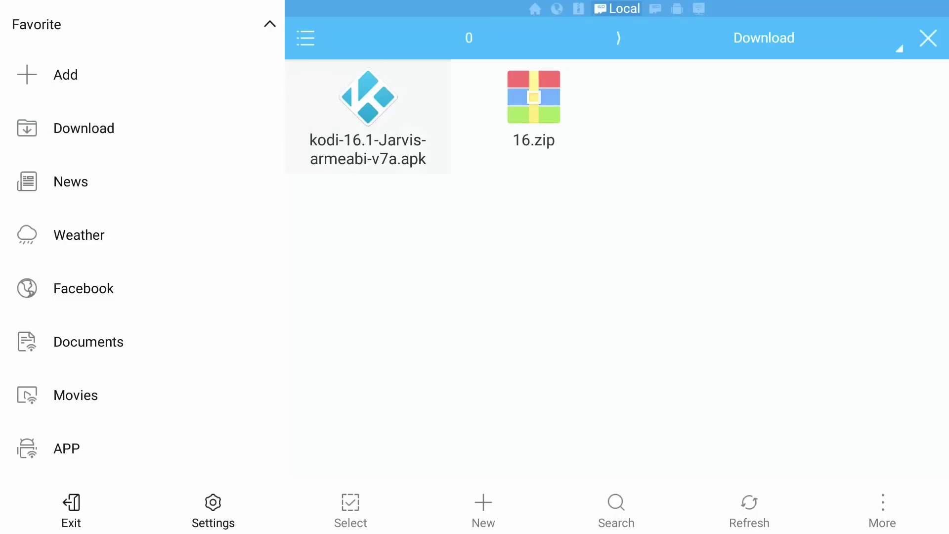
key("Return")
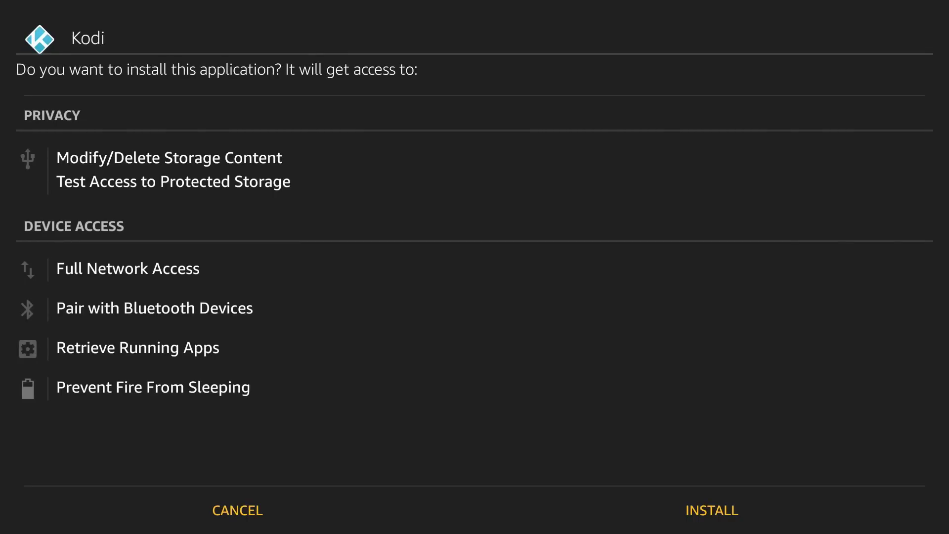
- Confirm INSTALL in the Fire OS package installer for Kodi
key("Down")
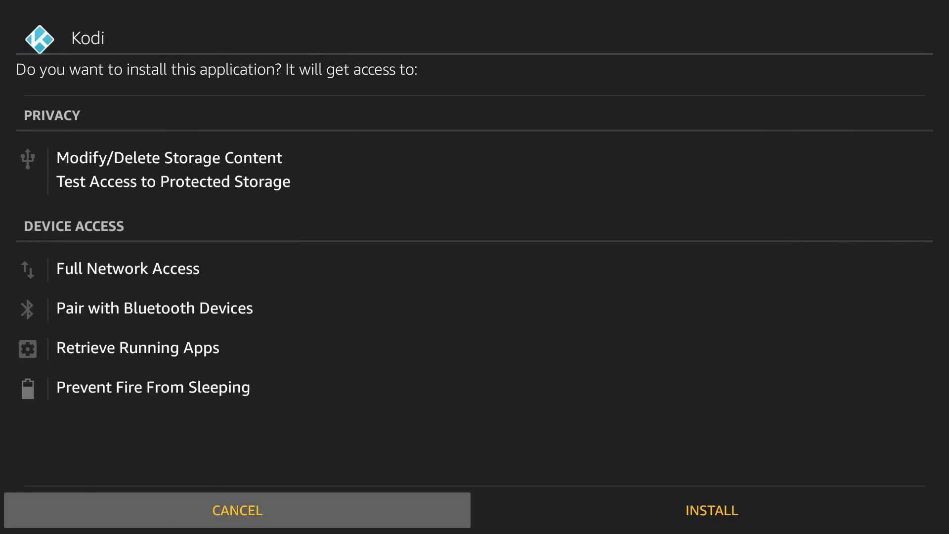
key("Right")
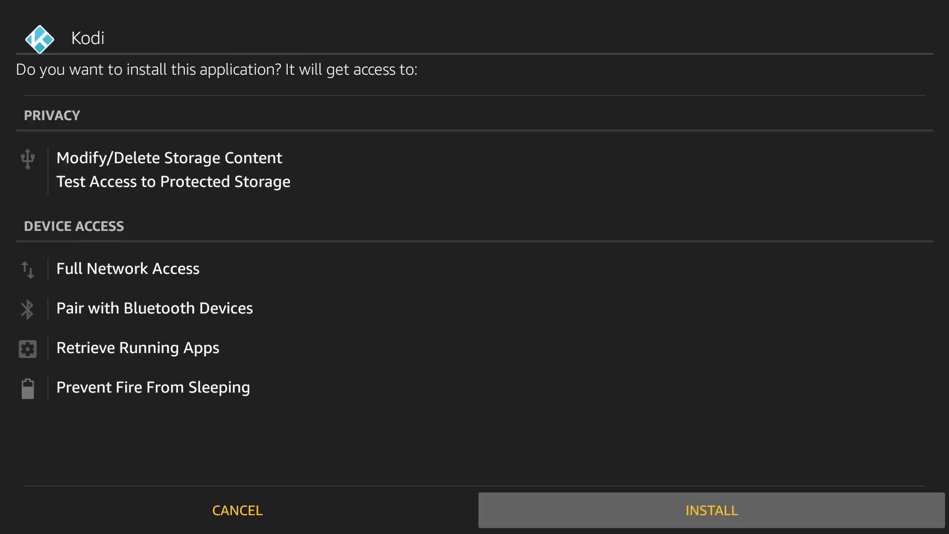
key("Return")
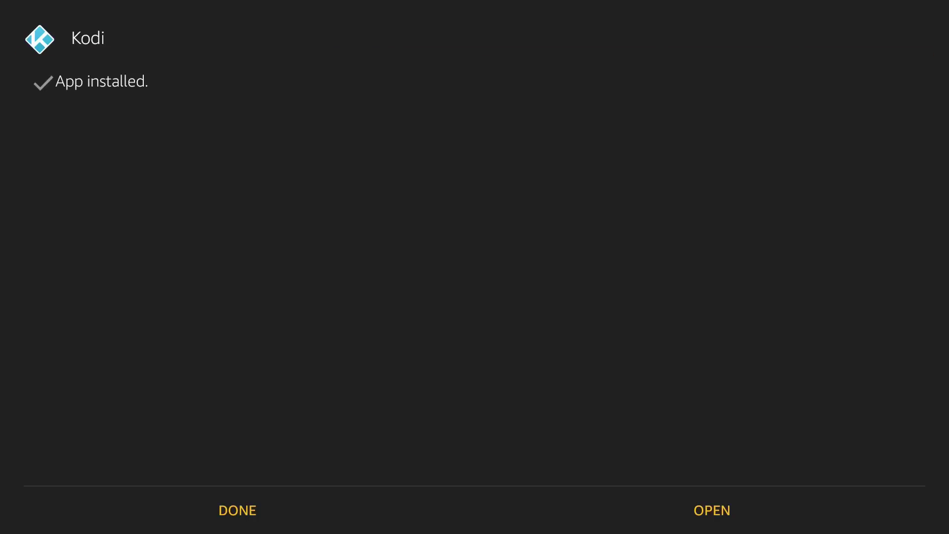
- Launch Kodi, browse its home menu, and bring up the power menu's Exit prompt
key("Right")
key("Return")
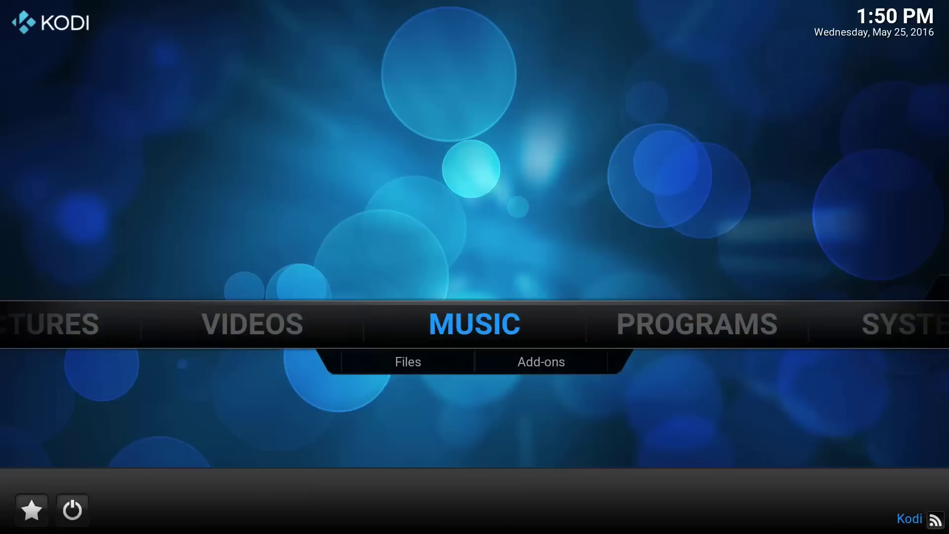
key("Right")
key("Right")
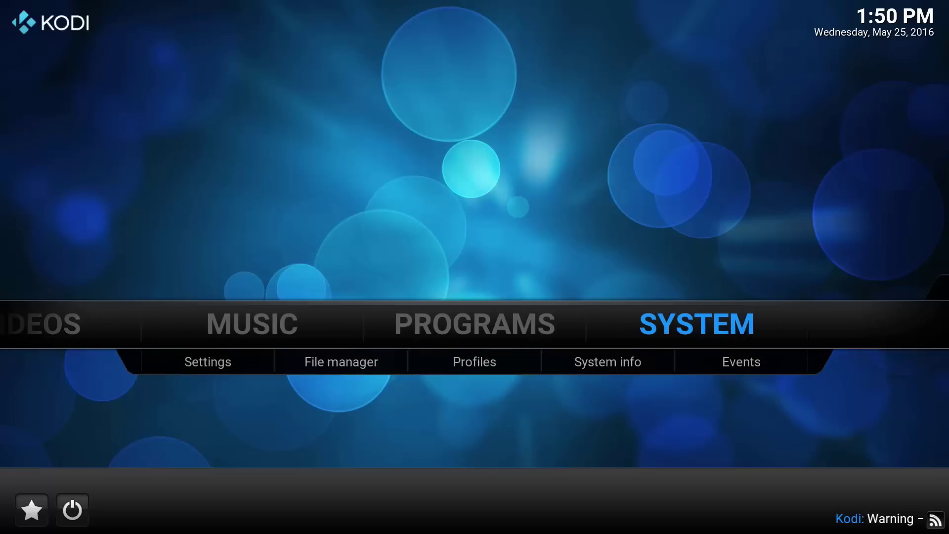
key("Left")
key("Left")
key("Left")
key("Down")
key("Down")
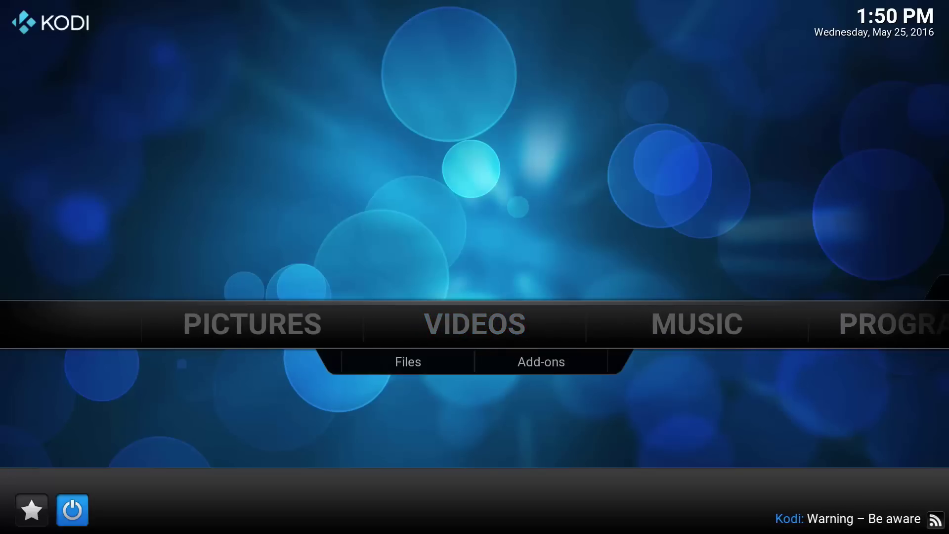
key("Return")
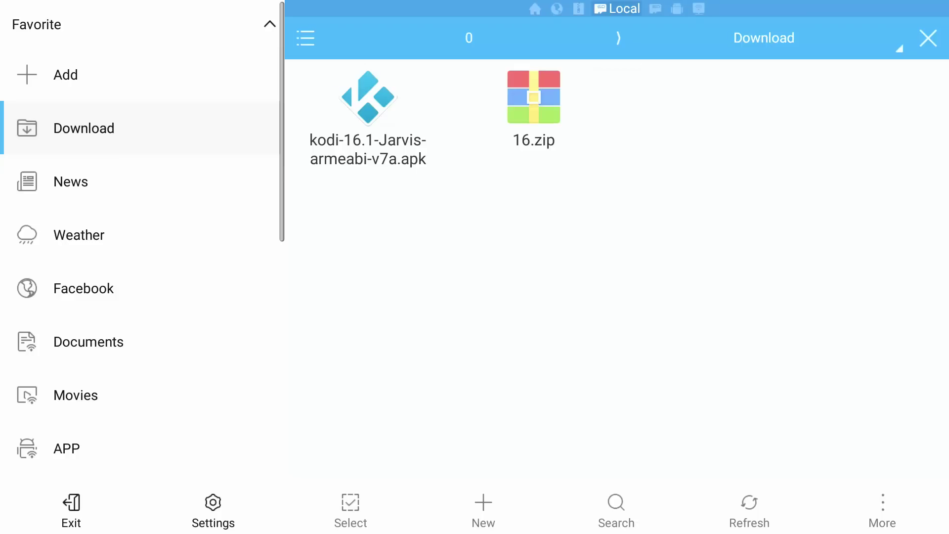
- Back out of the Download, 16.zip and Zippyshare windows and exit ES File Explorer
key("Escape")
key("Escape")
key("Escape")
key("Escape")
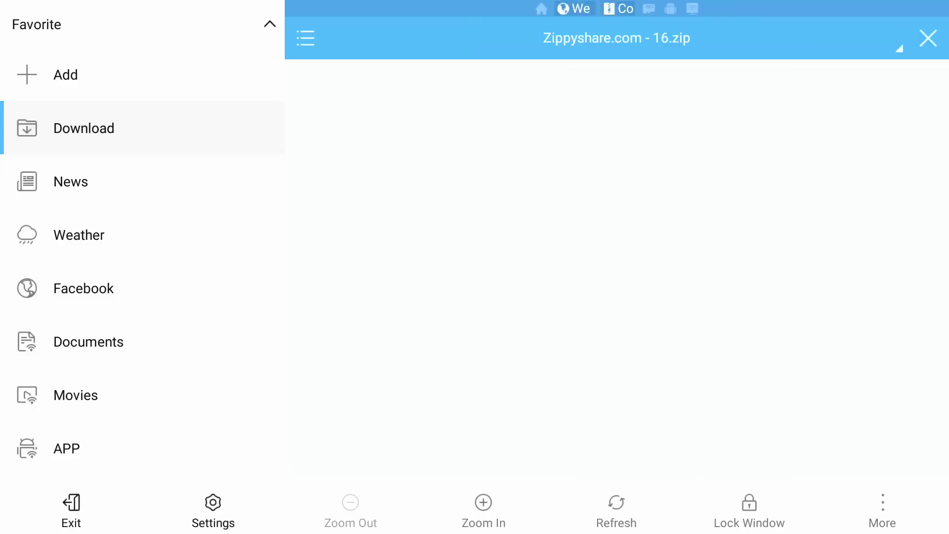
key("Escape")
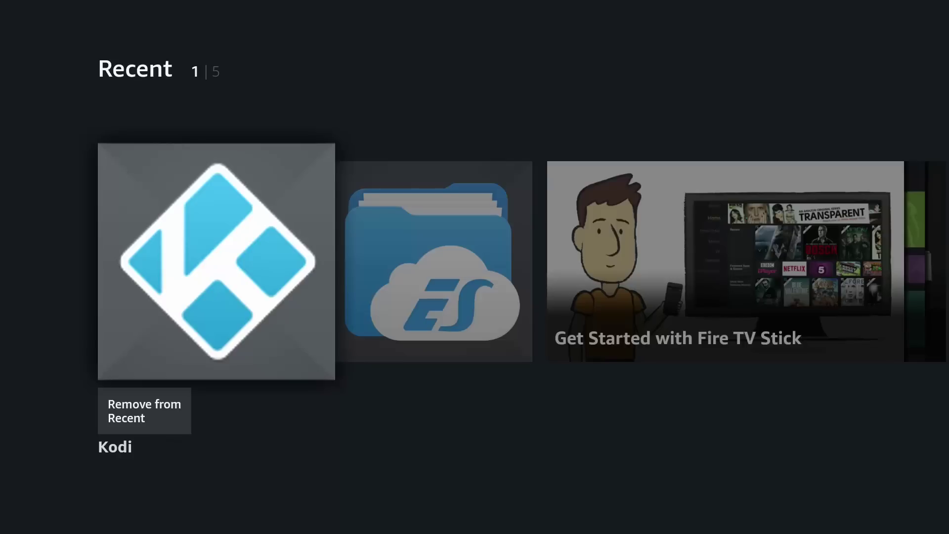
- Expand the Recent row to confirm Kodi is listed there, then collapse it
key("Escape")
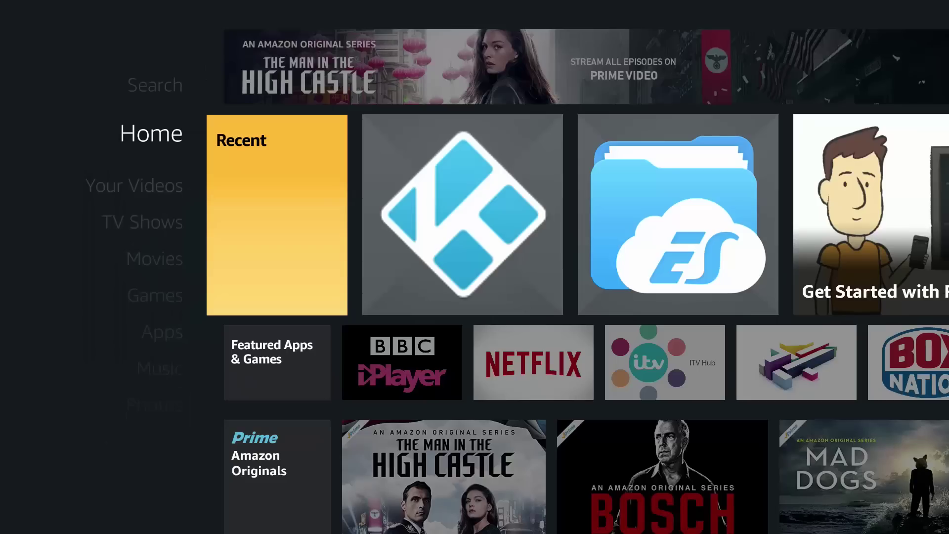
key("Return")
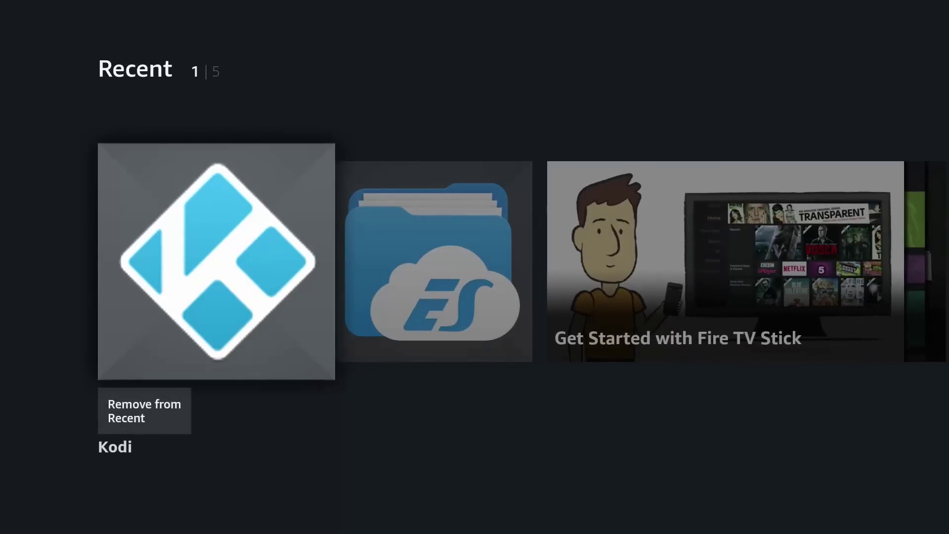
key("Escape")
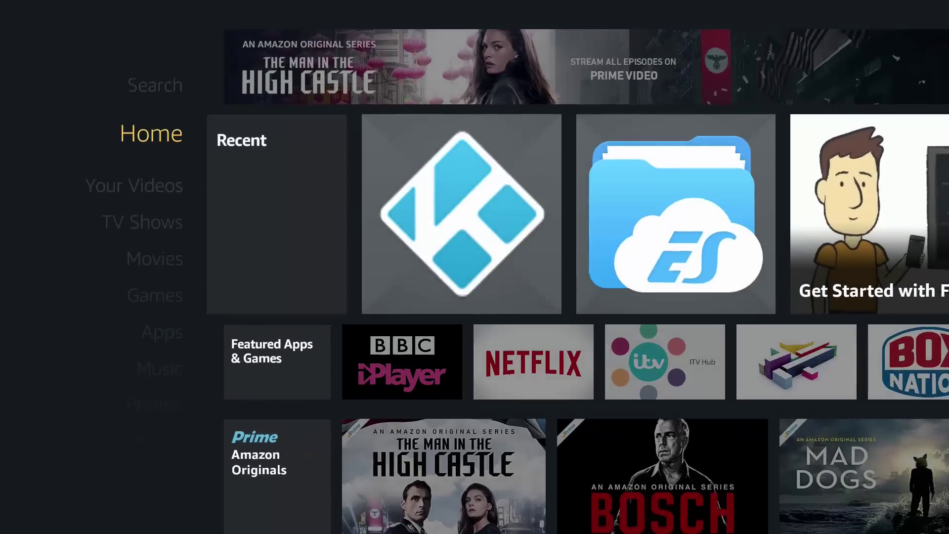
key("Down")
key("Down")
key("Down")
key("Down")
key("Down")
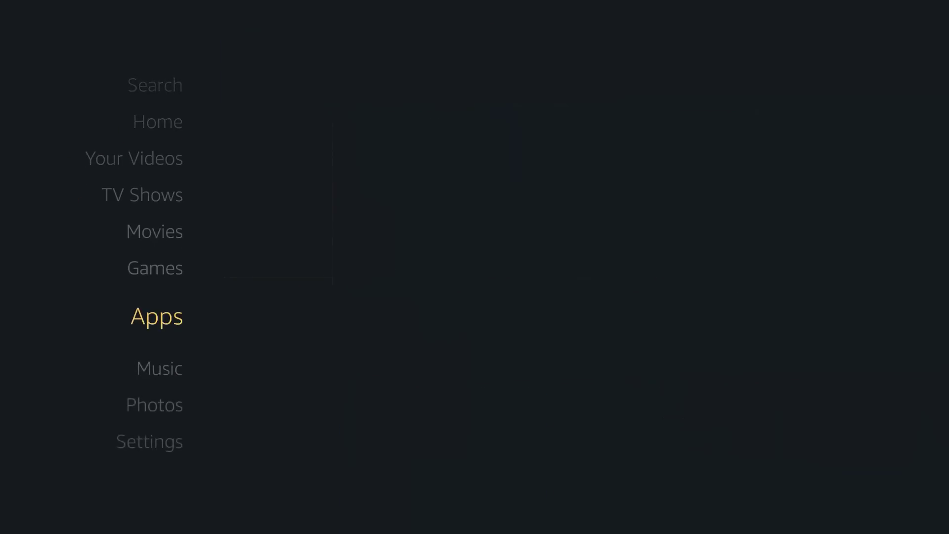
- Check Your Apps Library for Kodi alongside ES File Explorer, then go back to Home
key("Right")
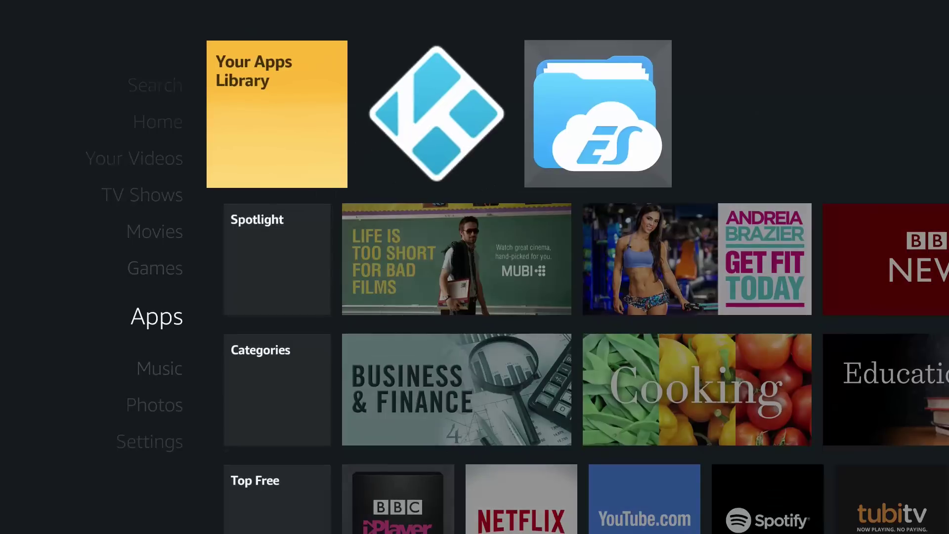
key("Return")
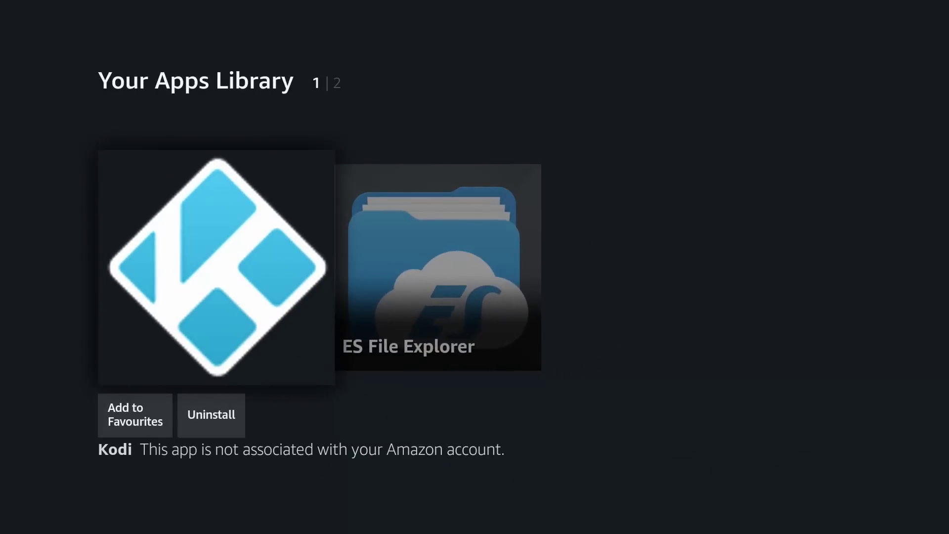
key("Escape")
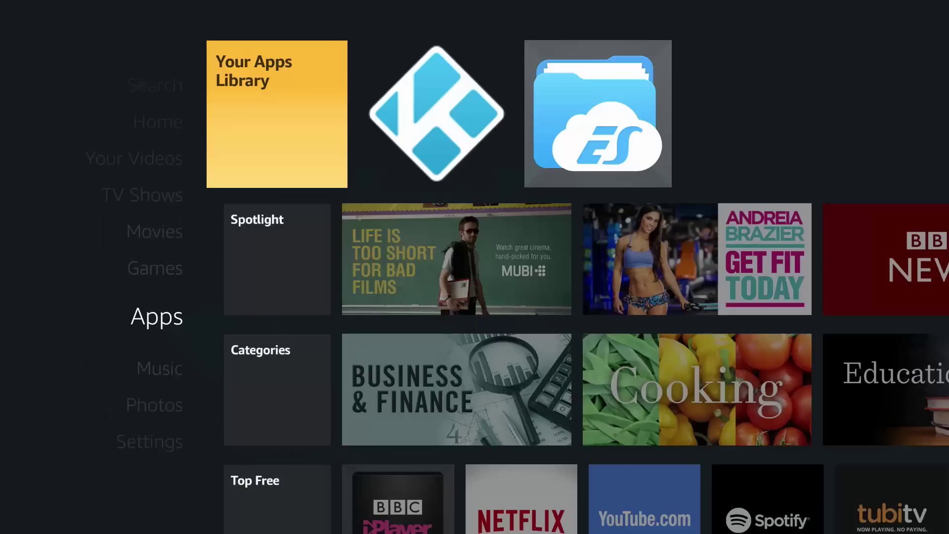
key("Left")
key("Up")
key("Up")
key("Up")
key("Up")
key("Up")
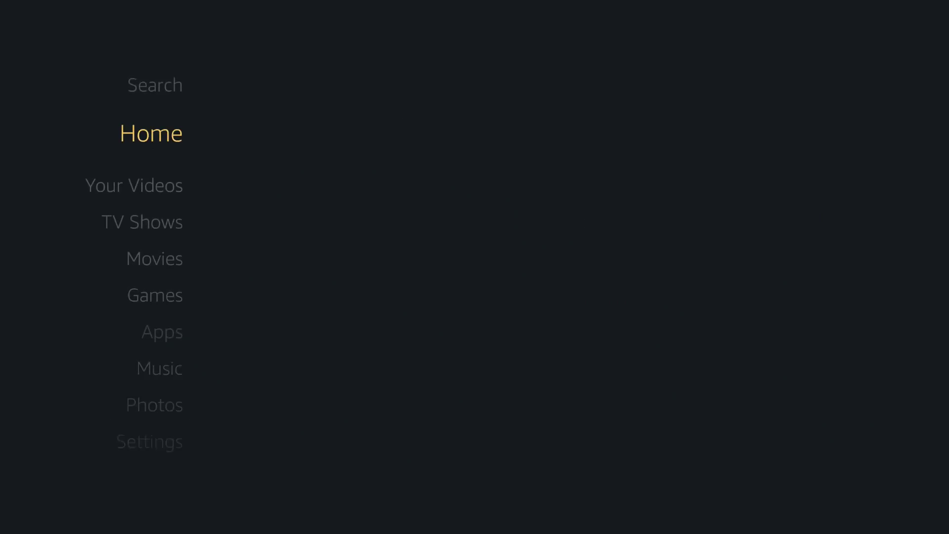